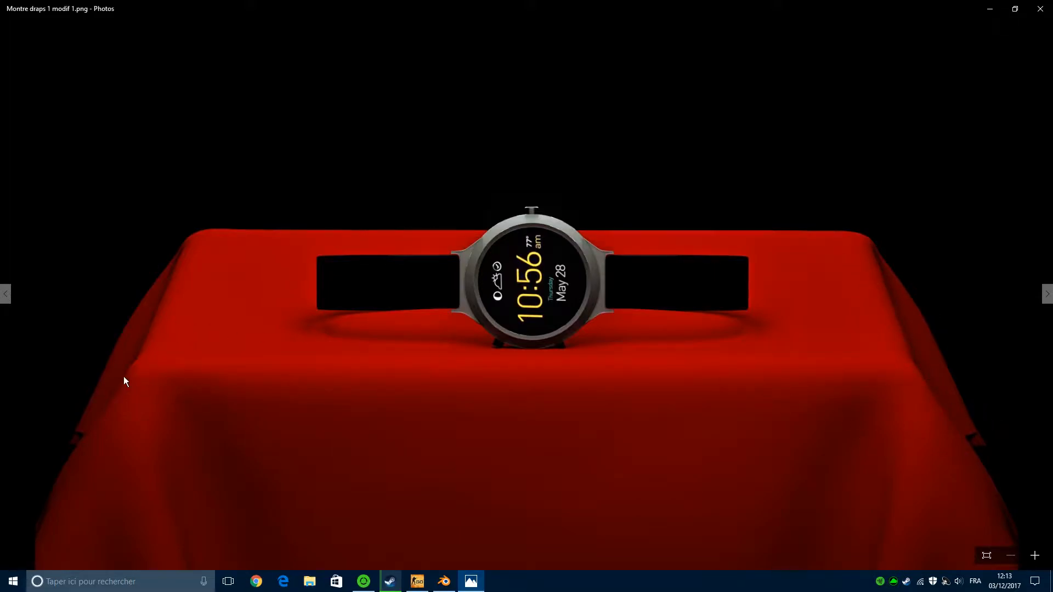
Step: Close the reference image, switch to Blender and raise the default cube about 1.055 units along Z
left_click(1040, 9)
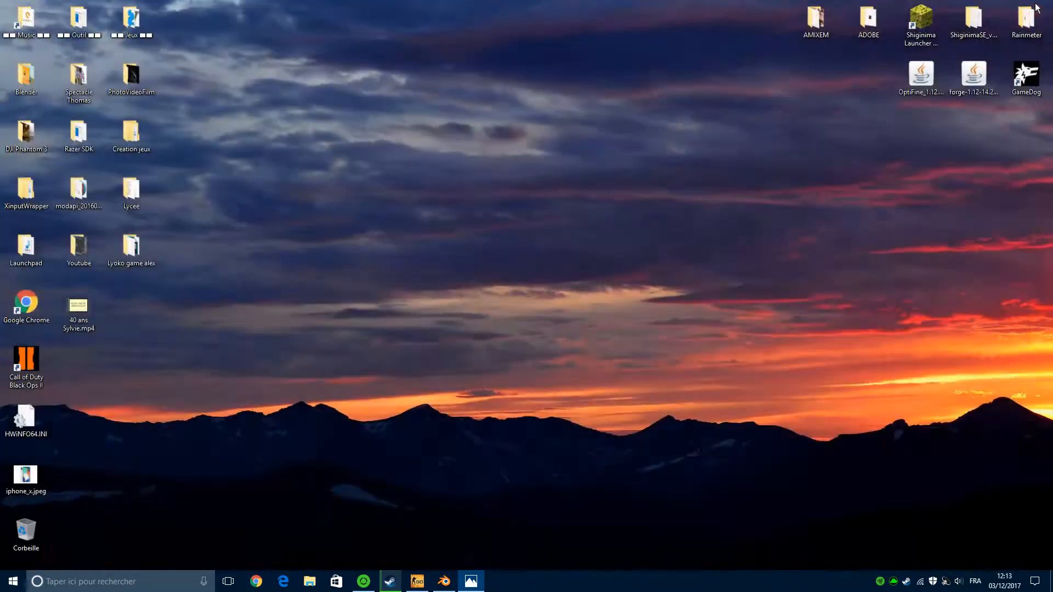
left_click(444, 582)
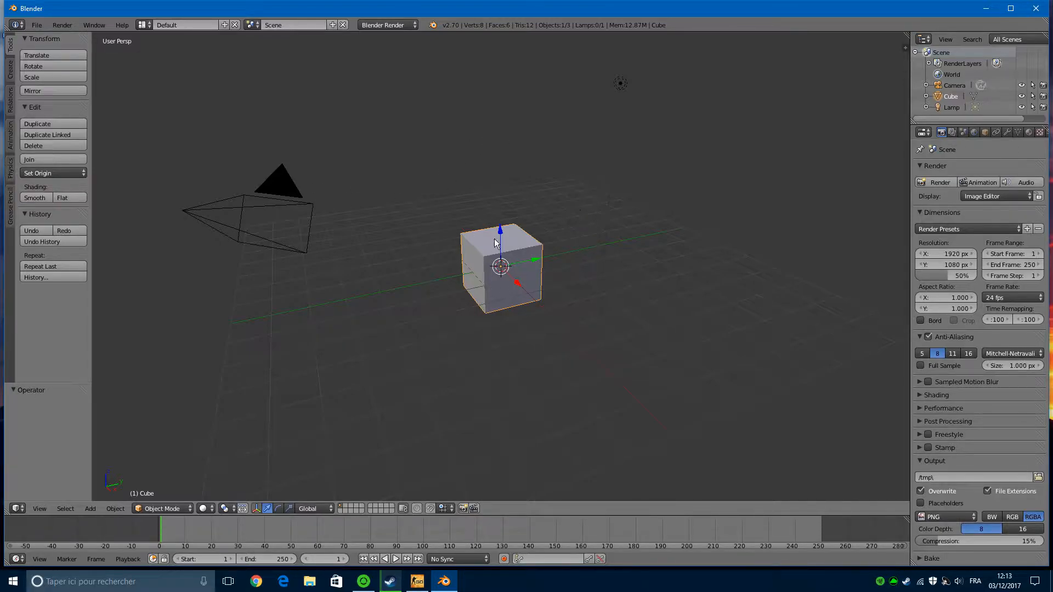
left_click_drag(500, 229, 498, 200)
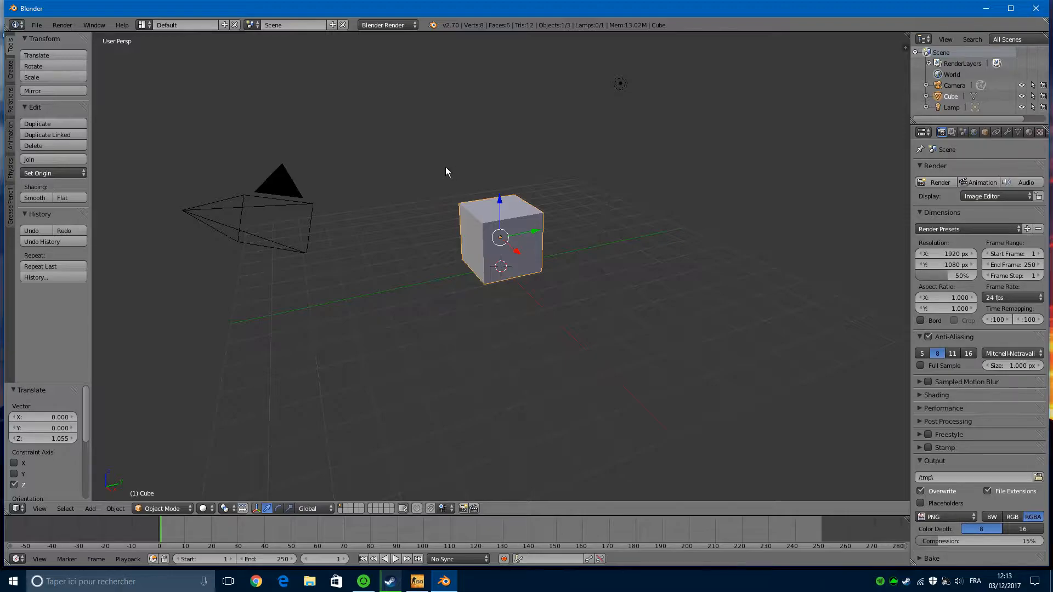
Step: Add a plane mesh at the scene origin, beneath the cube
key("shift+a")
mouse_move(446, 167)
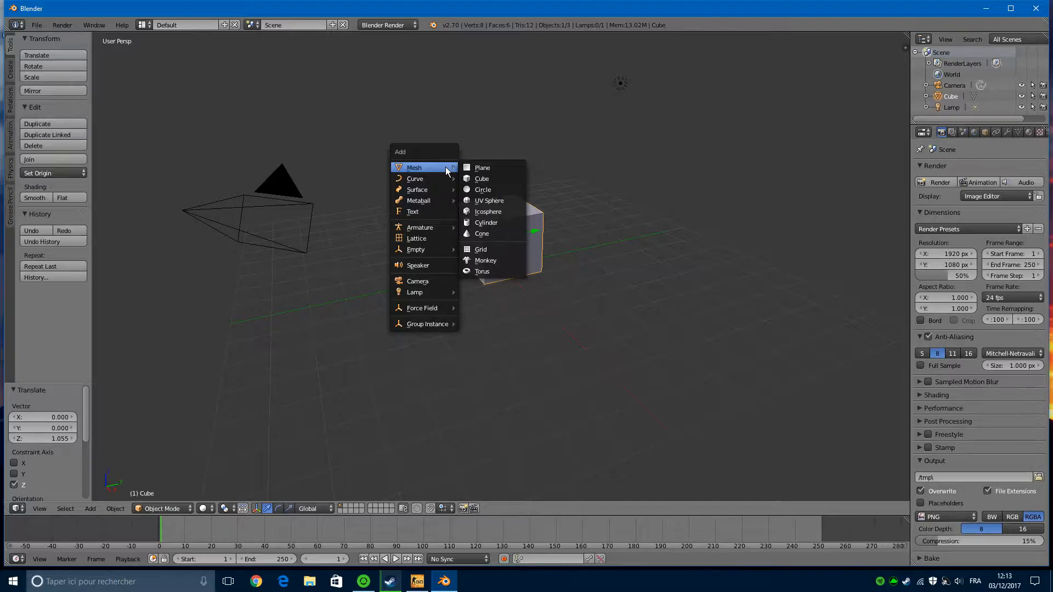
left_click(500, 171)
scroll(551, 247, "up", 2)
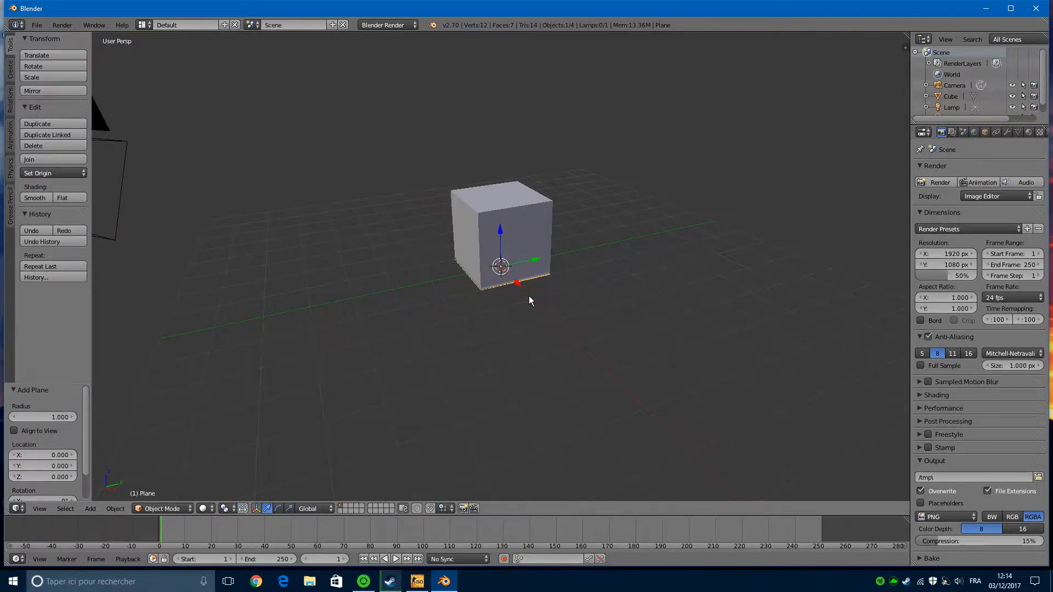
Step: Raise the plane about 3.62 units along Z above the cube and scale it up by about 2.95
left_click_drag(499, 229, 488, 97)
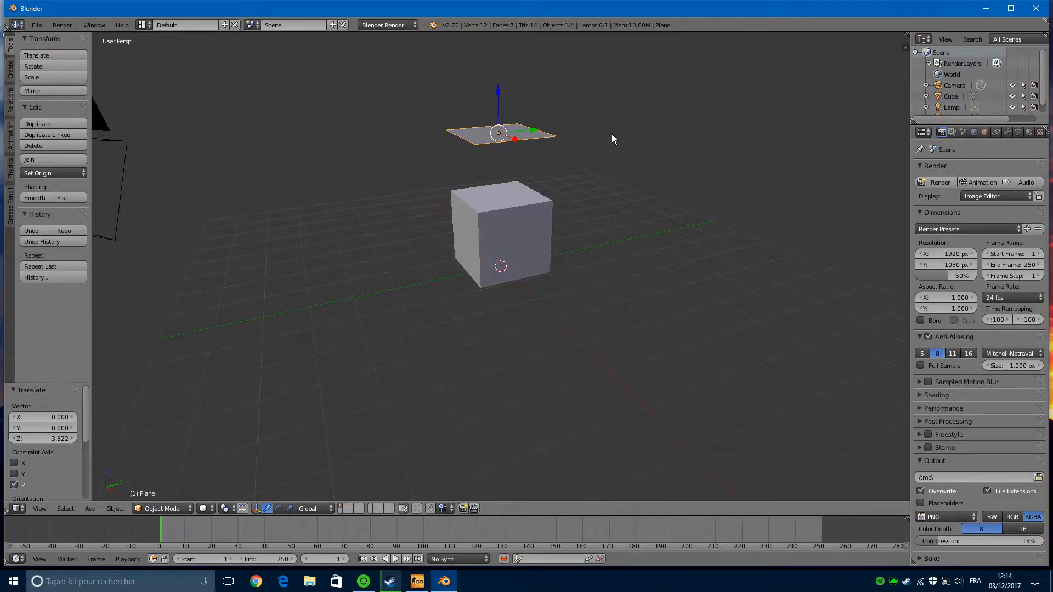
key("s")
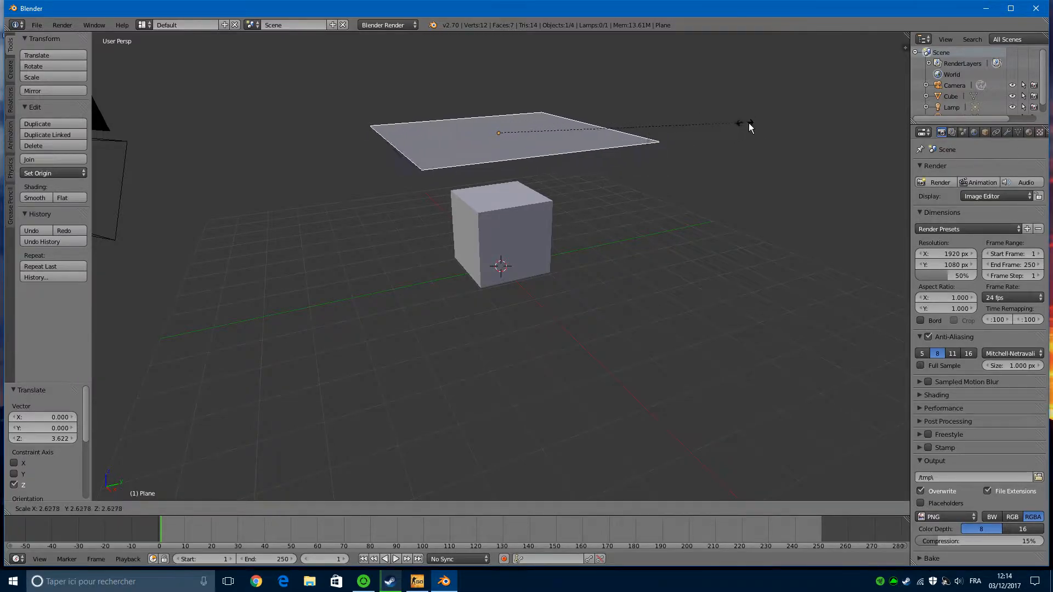
left_click(775, 128)
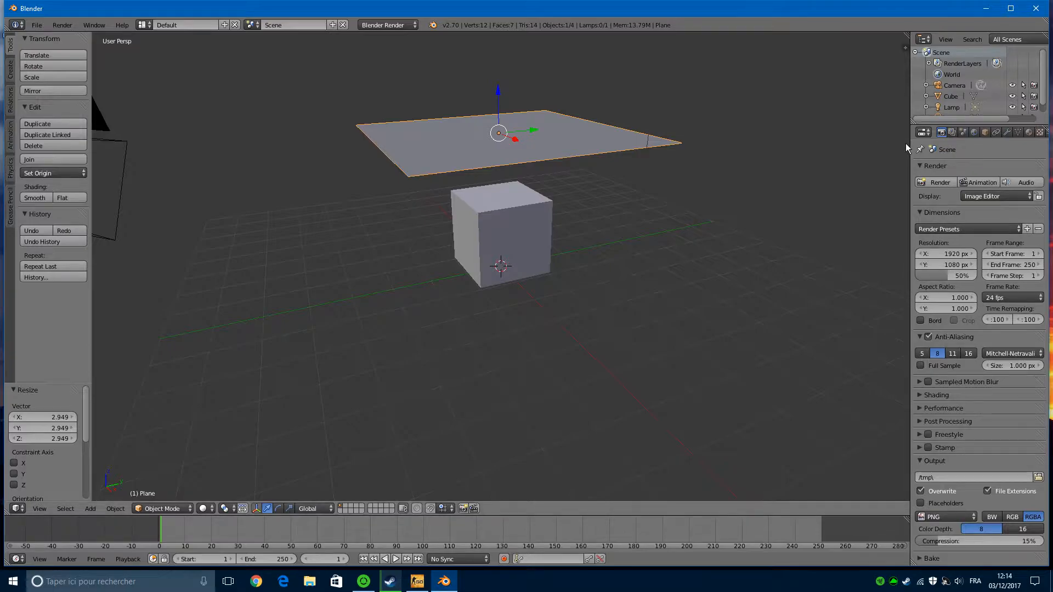
Step: Widen the properties area, enable Cloth physics on the plane and look through the fabric presets
left_click_drag(908, 145, 783, 145)
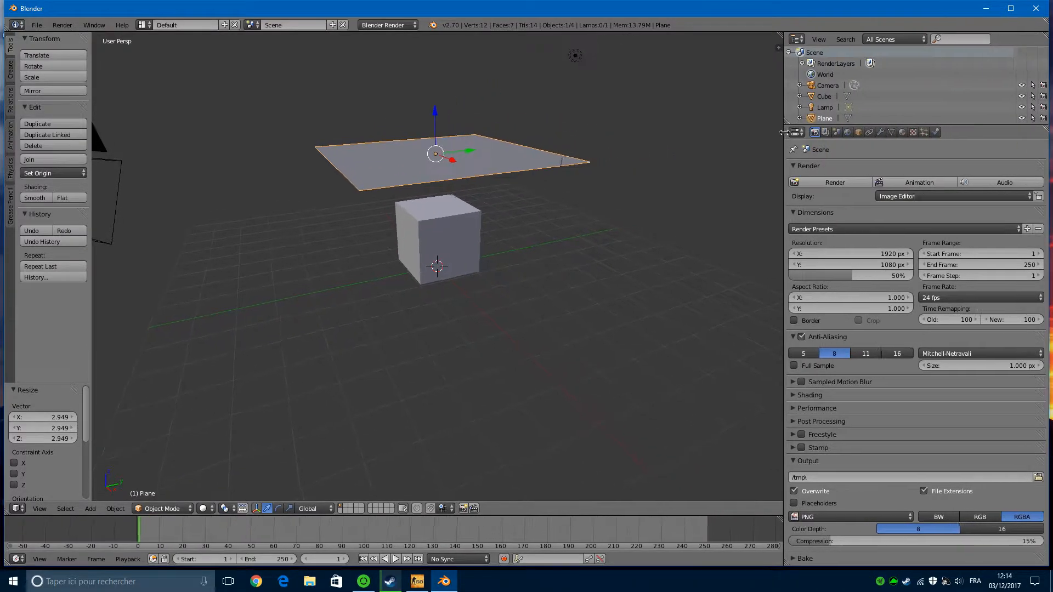
left_click(933, 132)
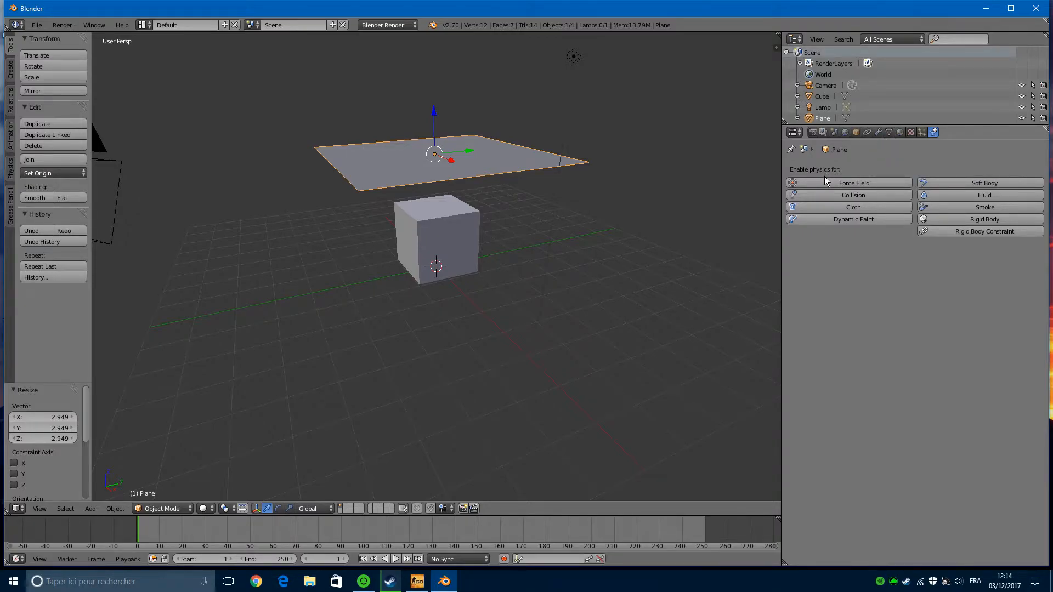
left_click(841, 209)
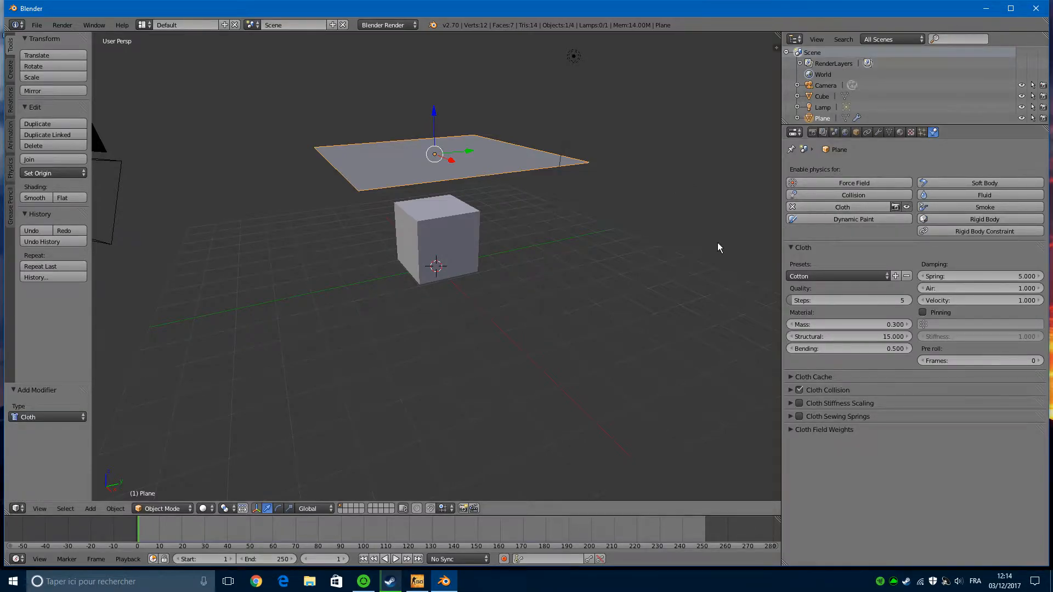
left_click(858, 276)
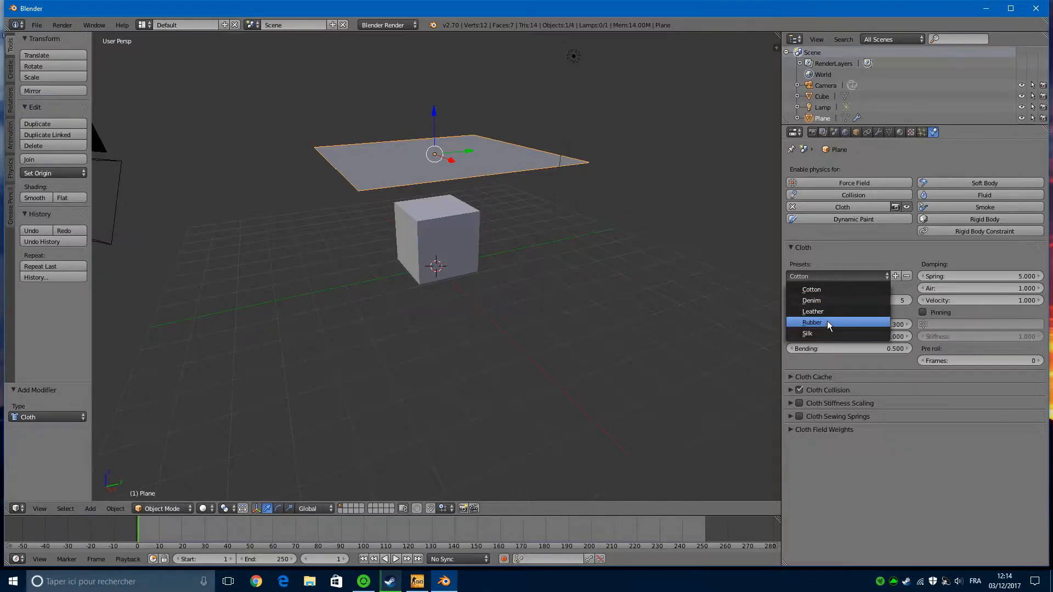
left_click(831, 275)
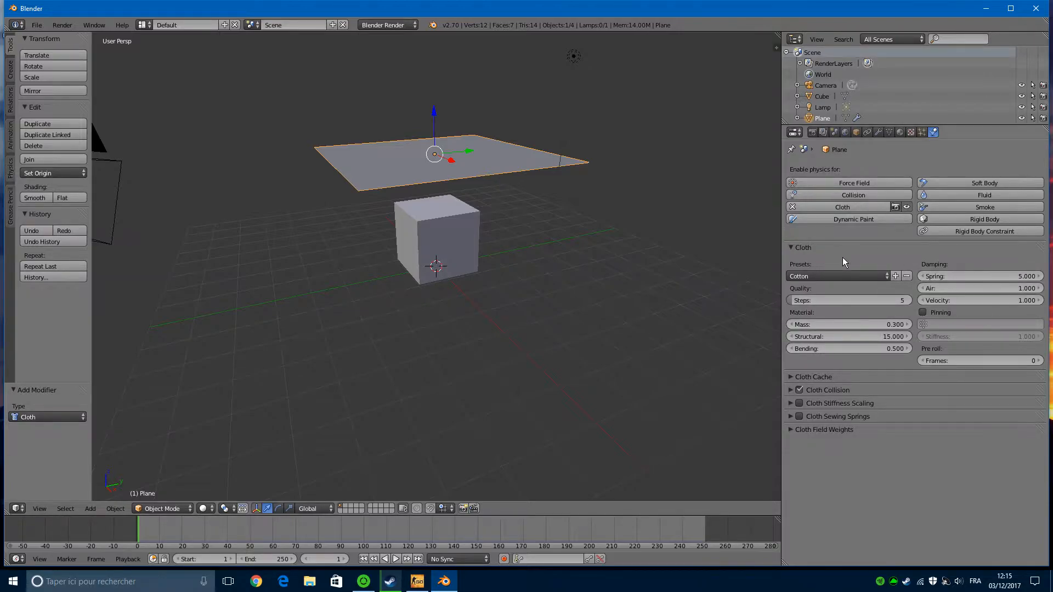
Step: Enable Collision physics on the cube and reselect the plane
right_click(448, 234)
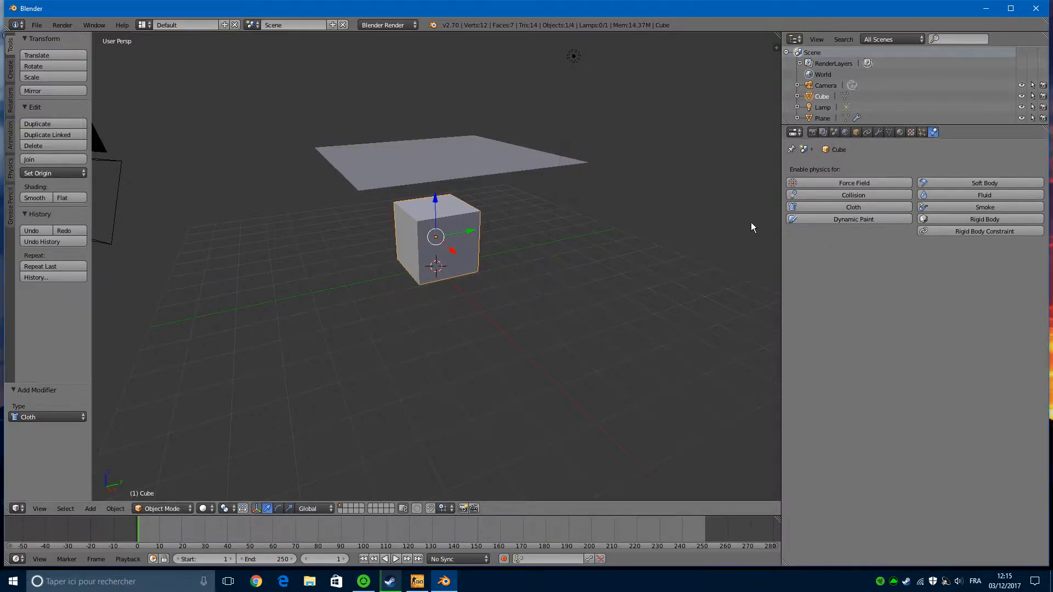
left_click(849, 196)
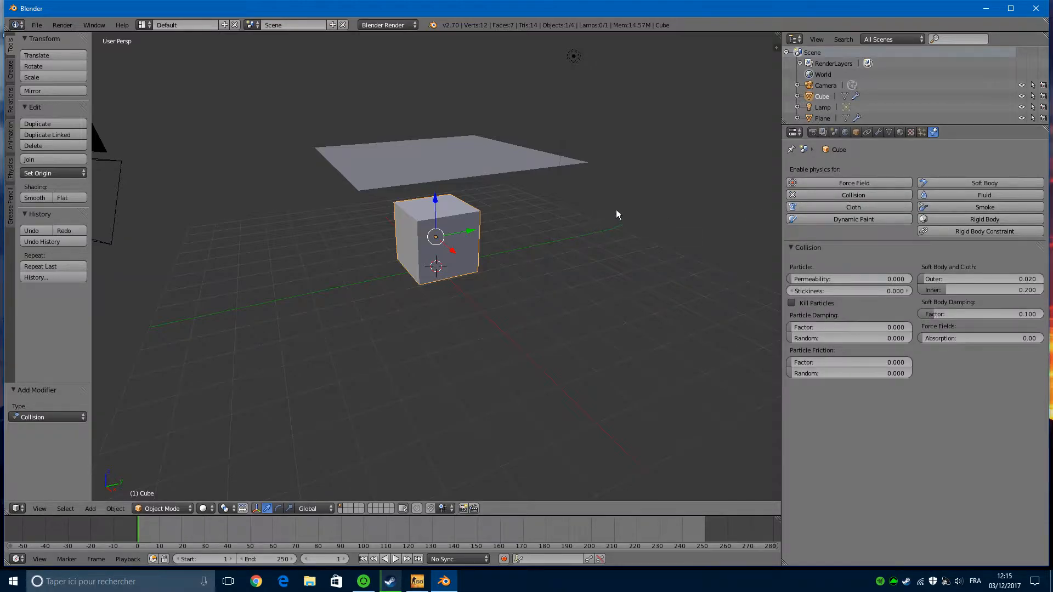
right_click(435, 148)
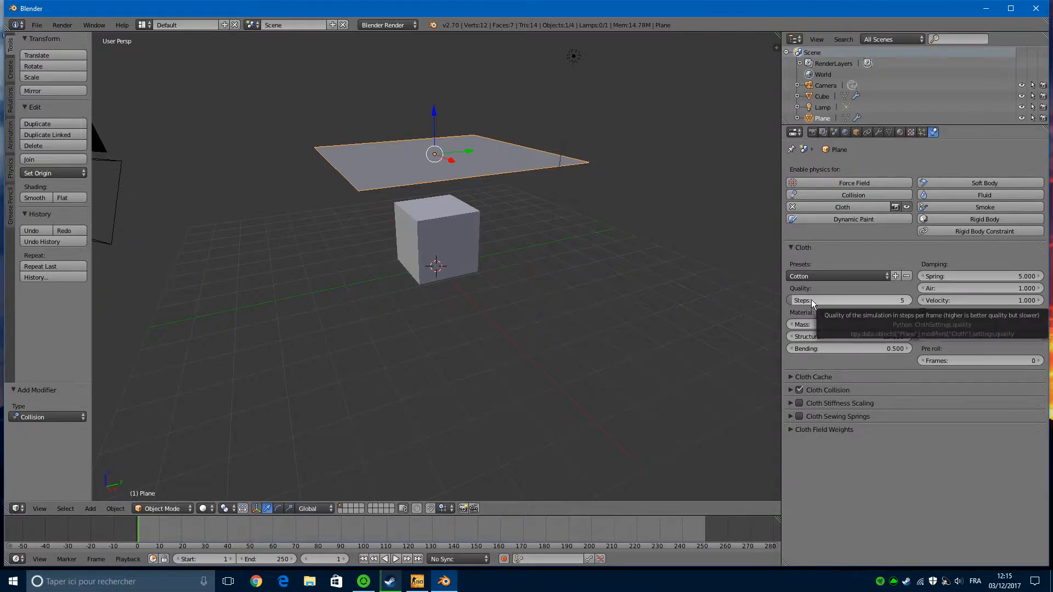
Step: Try 26 quality steps and the Leather preset on the plane's cloth, and return to the Cotton preset
left_click(809, 277)
left_click(820, 287)
left_click_drag(794, 298, 826, 297)
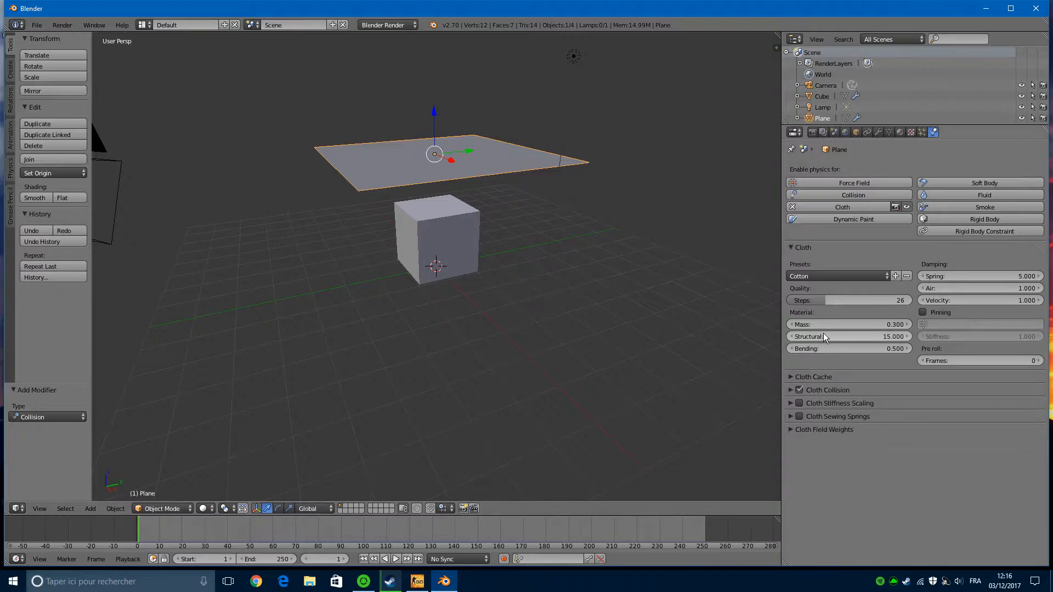
left_click(814, 276)
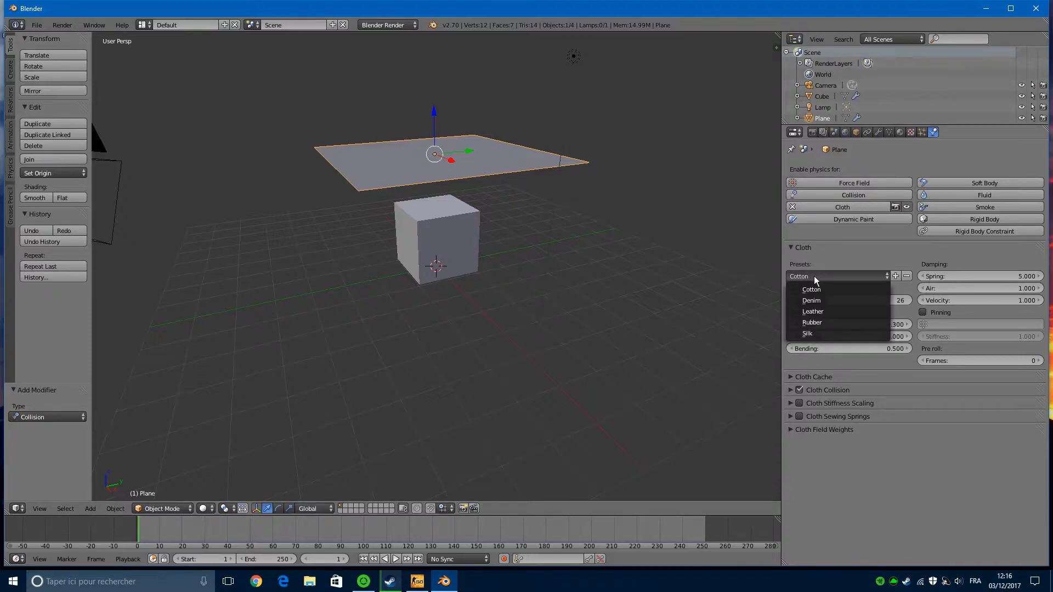
left_click(818, 311)
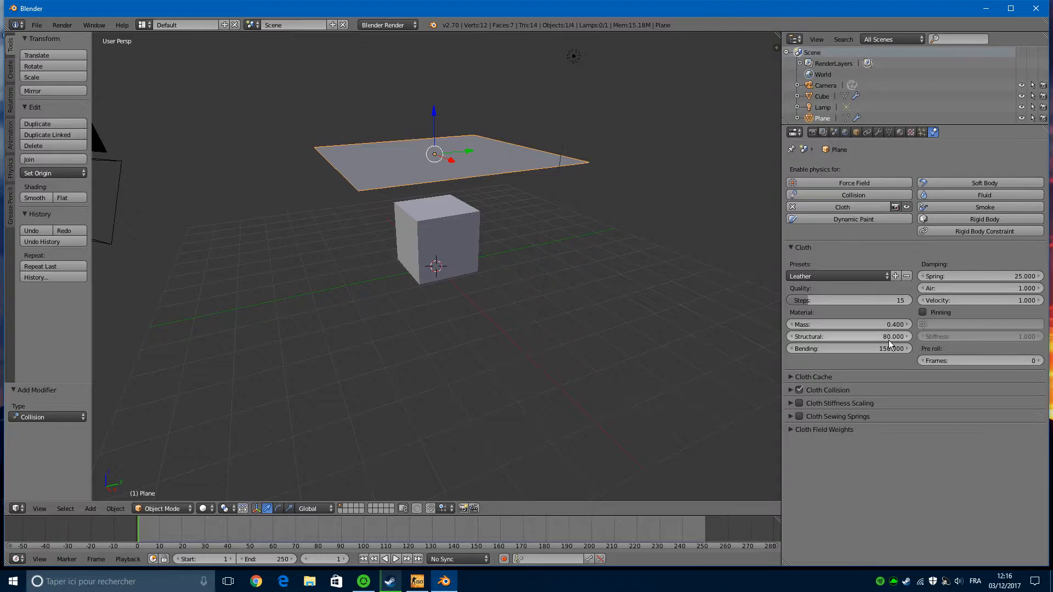
left_click(844, 275)
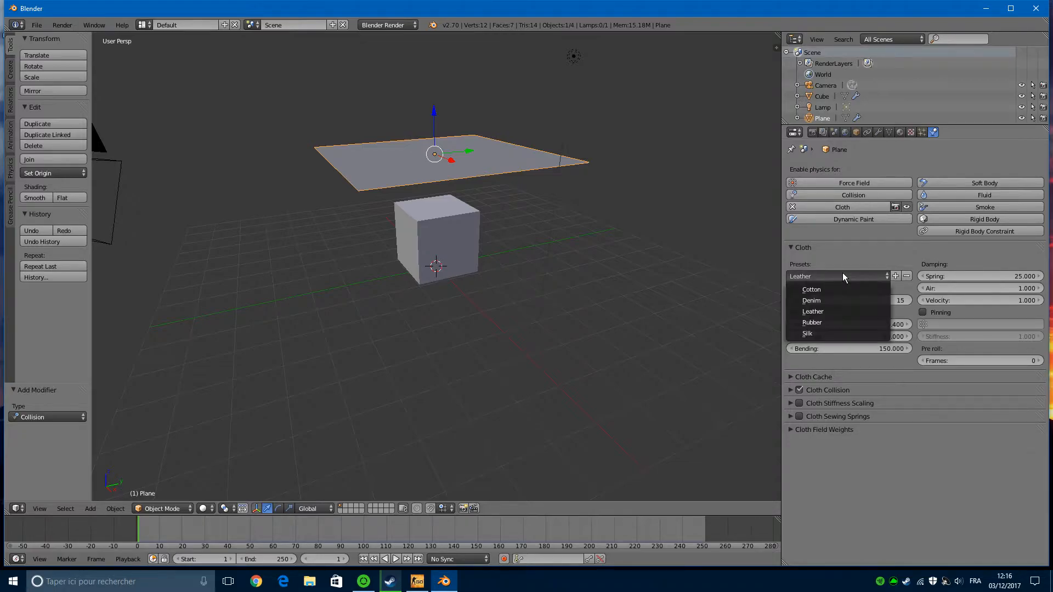
left_click(828, 288)
Step: Set the Structural stiffness of the plane's cloth to 30
left_click(874, 336)
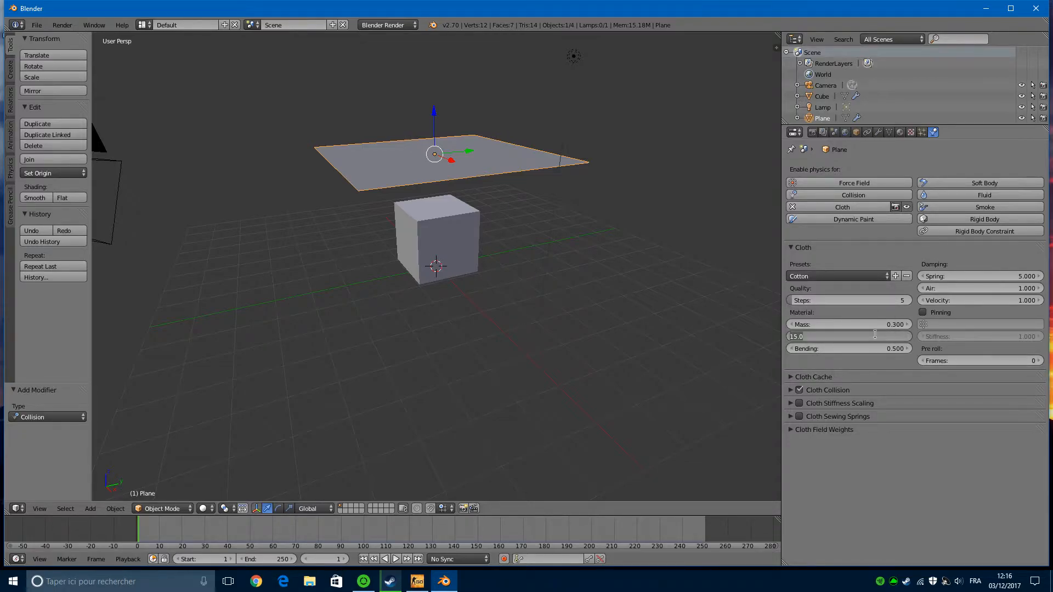
type("30")
key("Return")
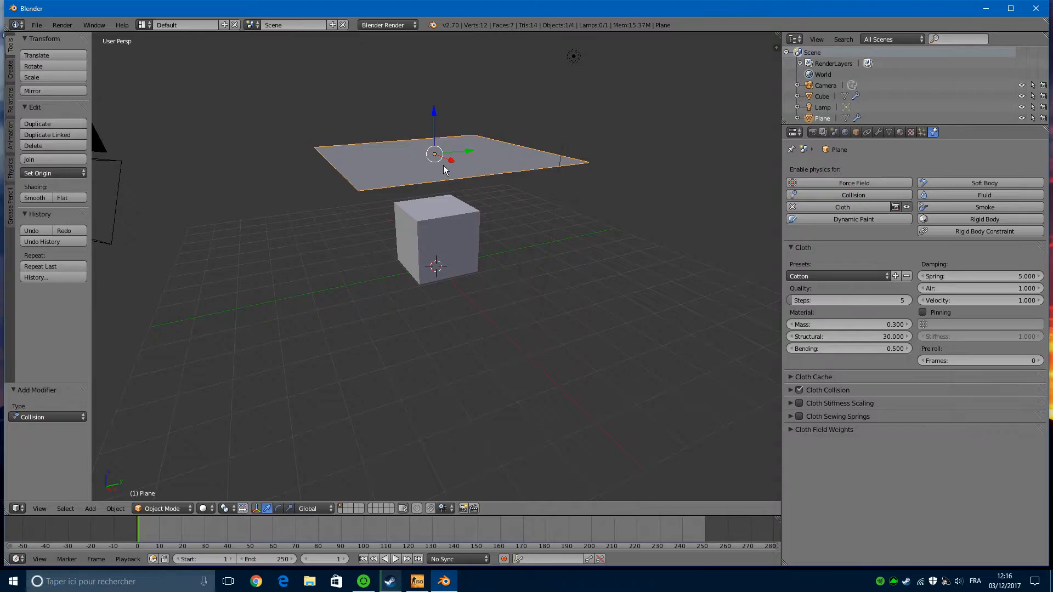
Step: Put the plane in Edit Mode and add 20 parallel loop cuts across it in one direction
key("Tab")
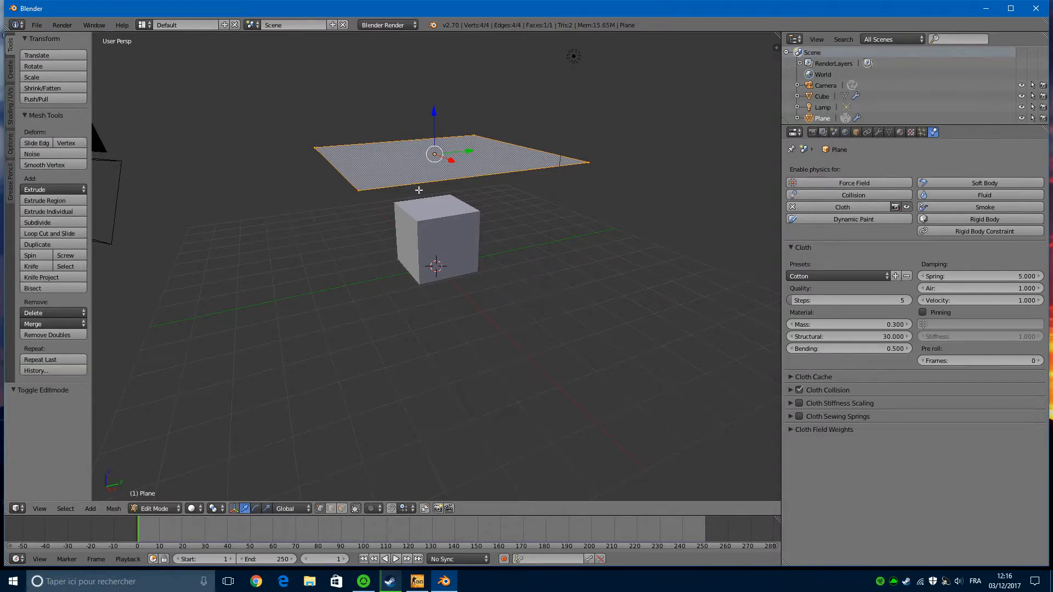
left_click(151, 510)
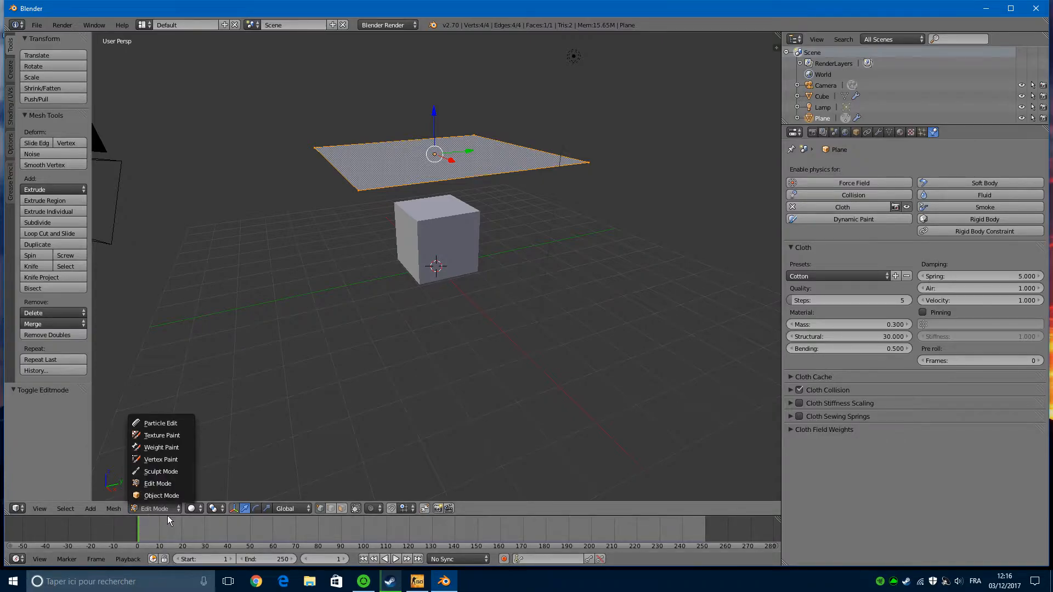
left_click(148, 486)
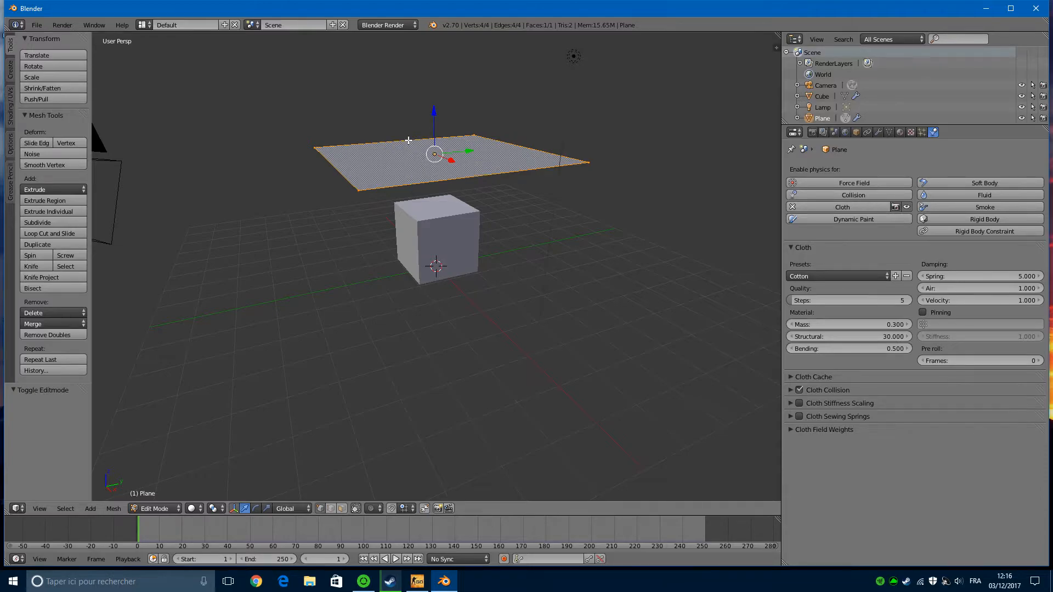
key("ctrl+r")
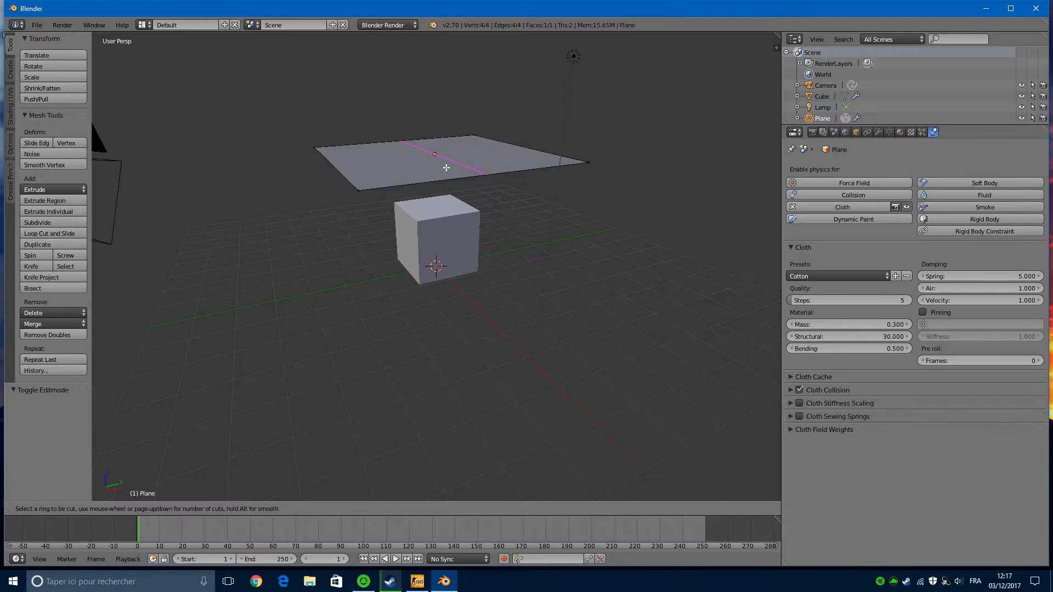
scroll(446, 168, "up", 19)
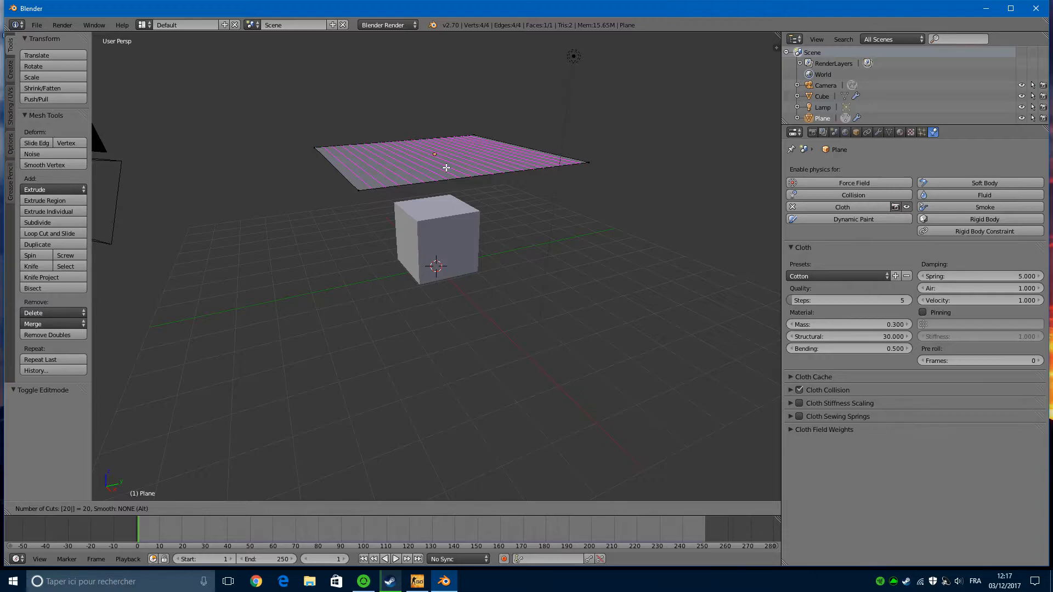
left_click(446, 168)
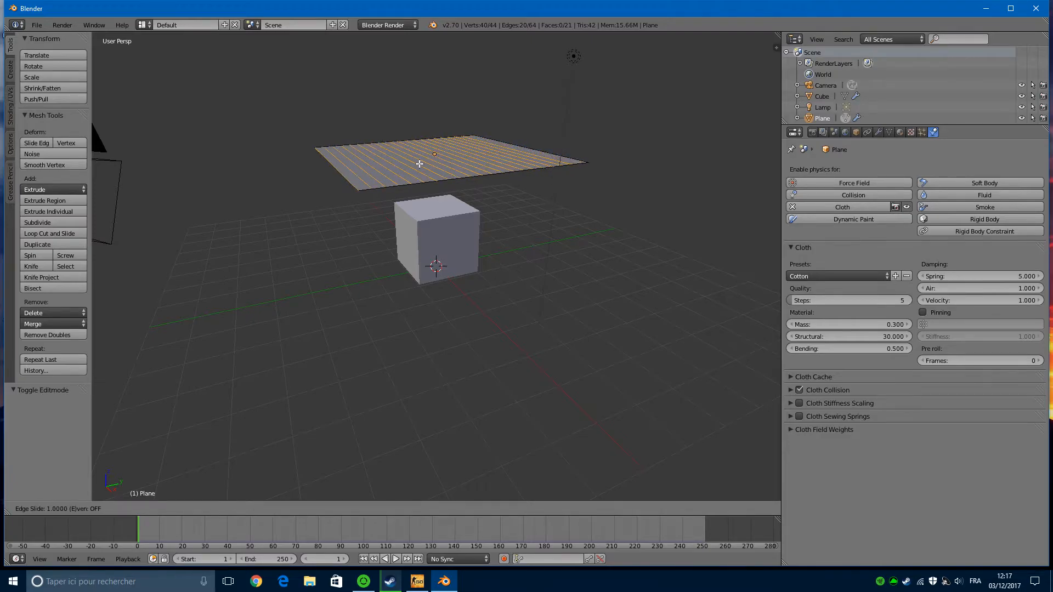
left_click(446, 163)
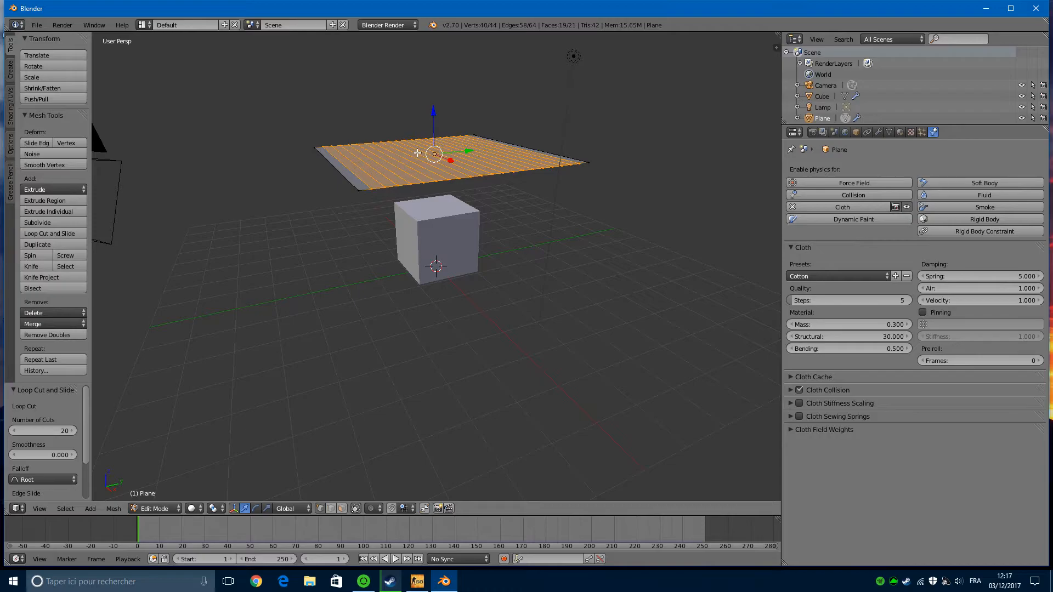
Step: Add 20 evenly spaced loop cuts across the plane, perpendicular to the existing ones, without sliding them
key("ctrl+r")
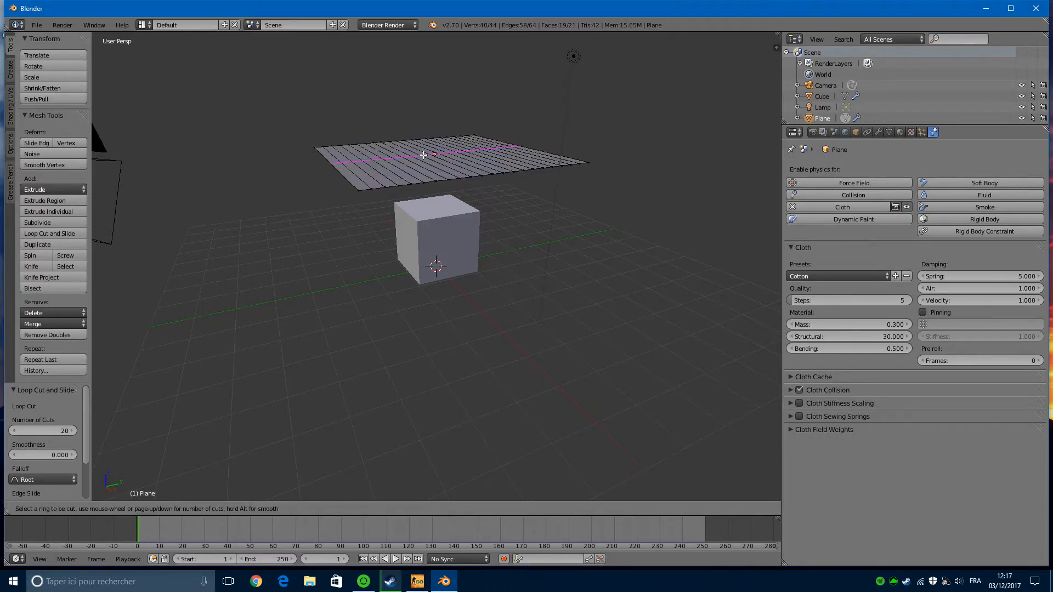
type("20")
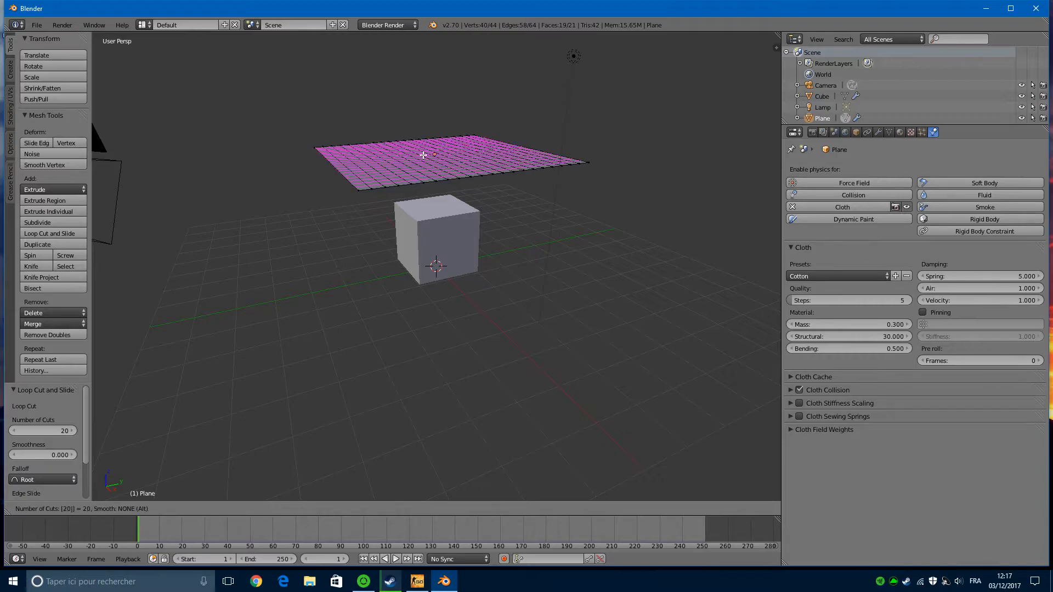
key("Return")
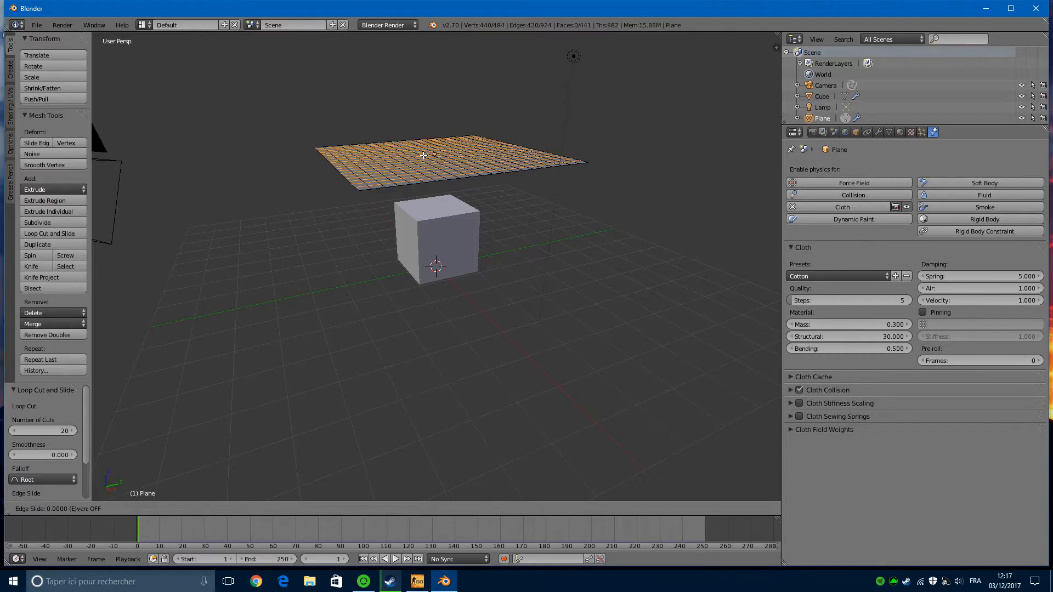
left_click(423, 156)
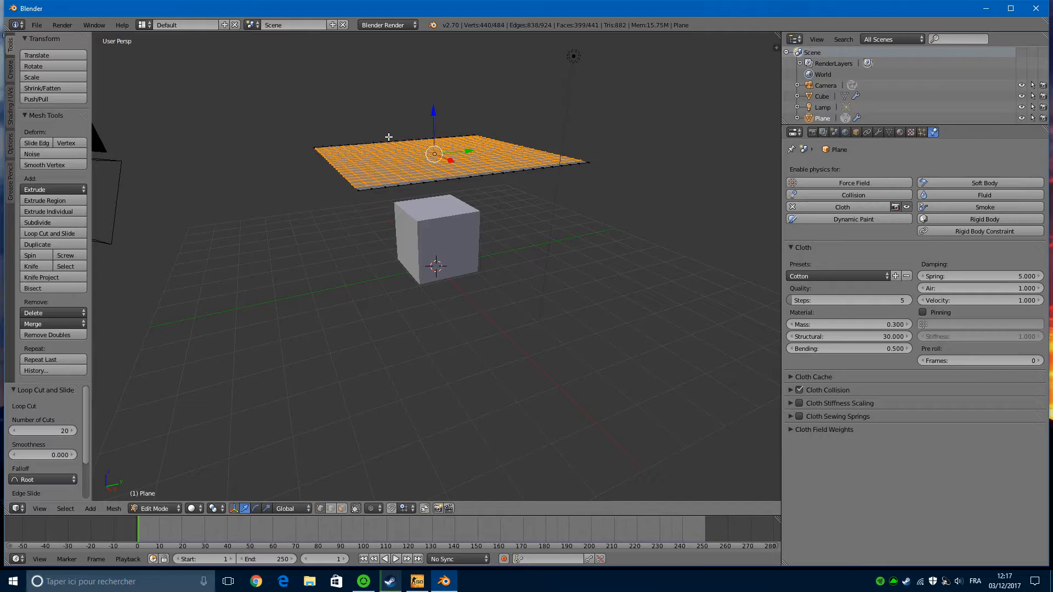
middle_click_drag(389, 221, 429, 291)
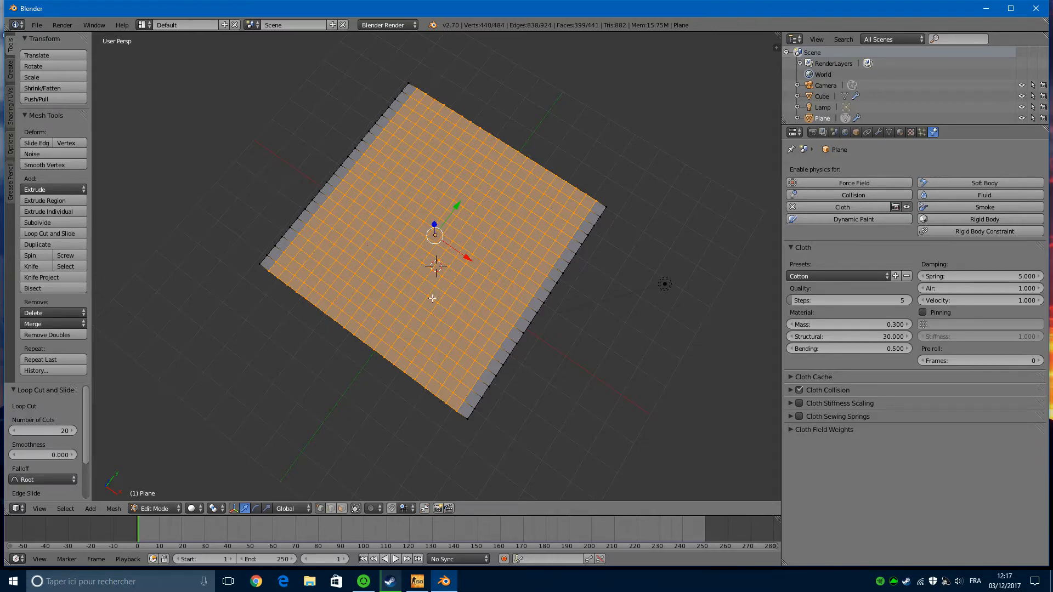
middle_click_drag(611, 298, 557, 256)
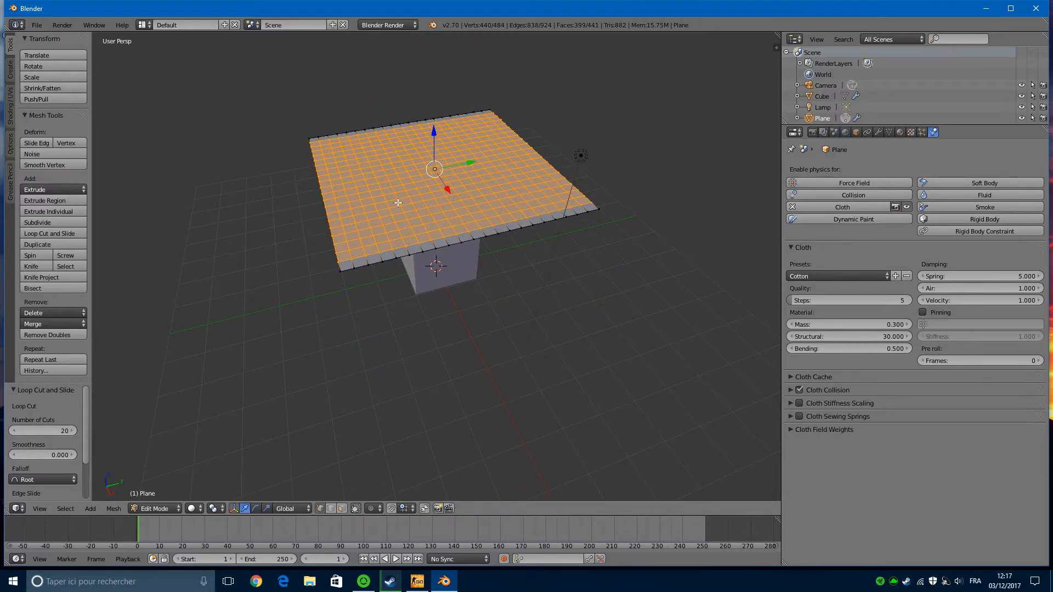
Step: Return the subdivided plane above the cube to Object Mode
middle_click_drag(452, 279, 498, 289)
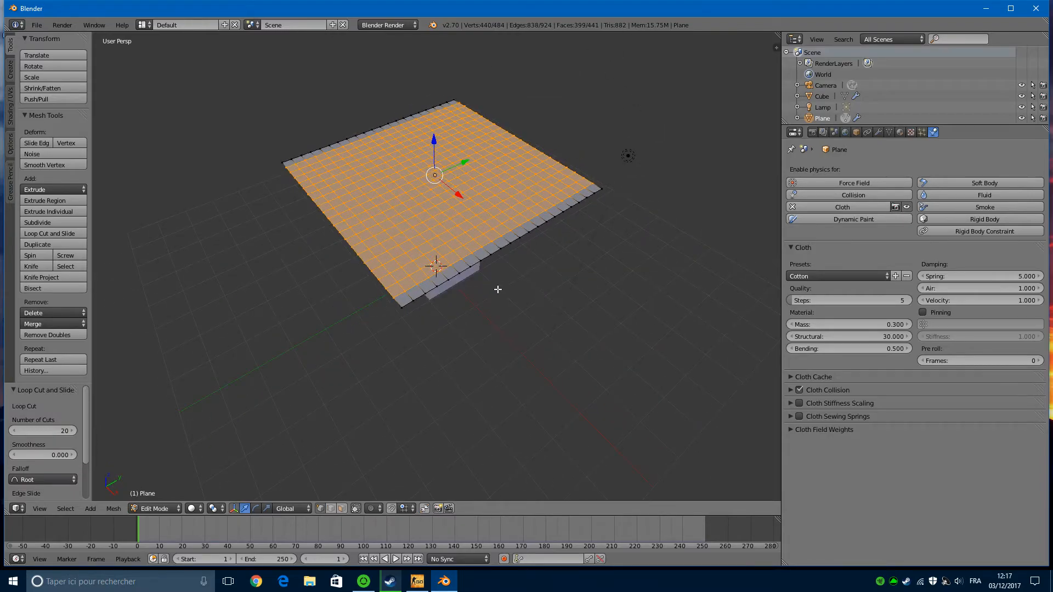
middle_click_drag(550, 310, 515, 295)
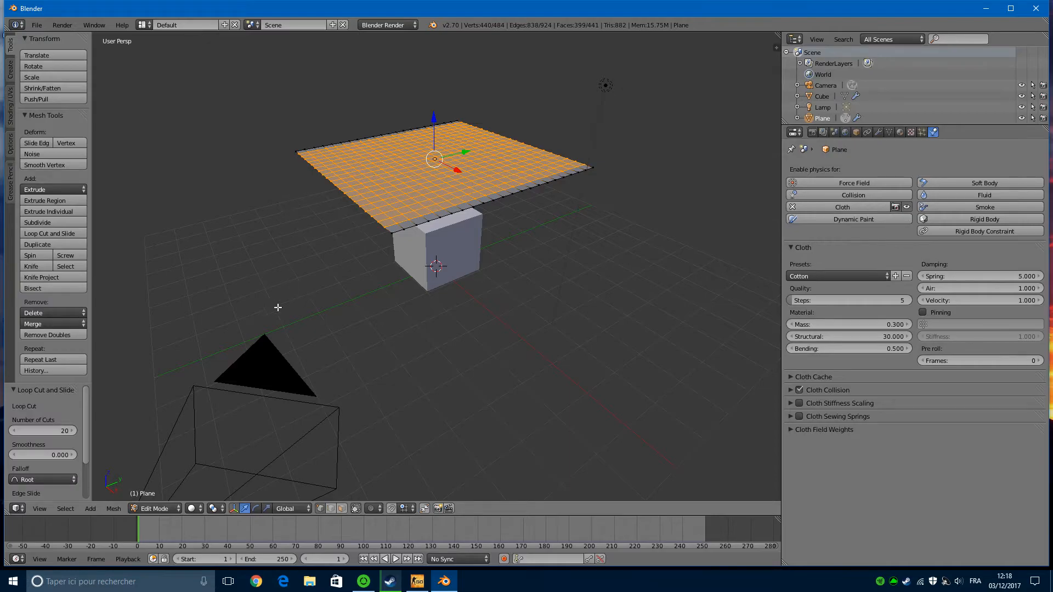
left_click(152, 508)
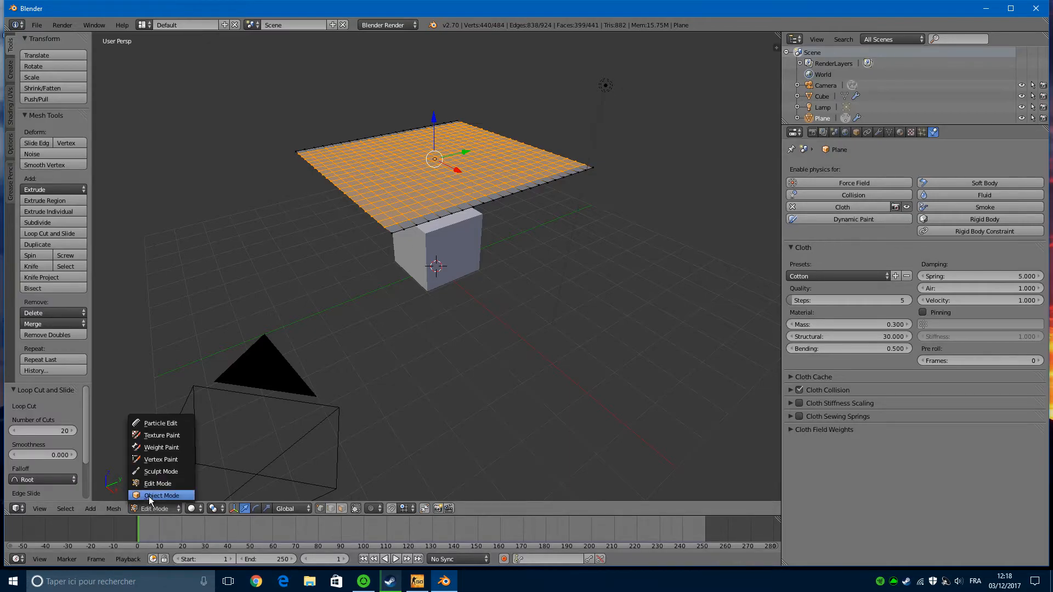
left_click(150, 497)
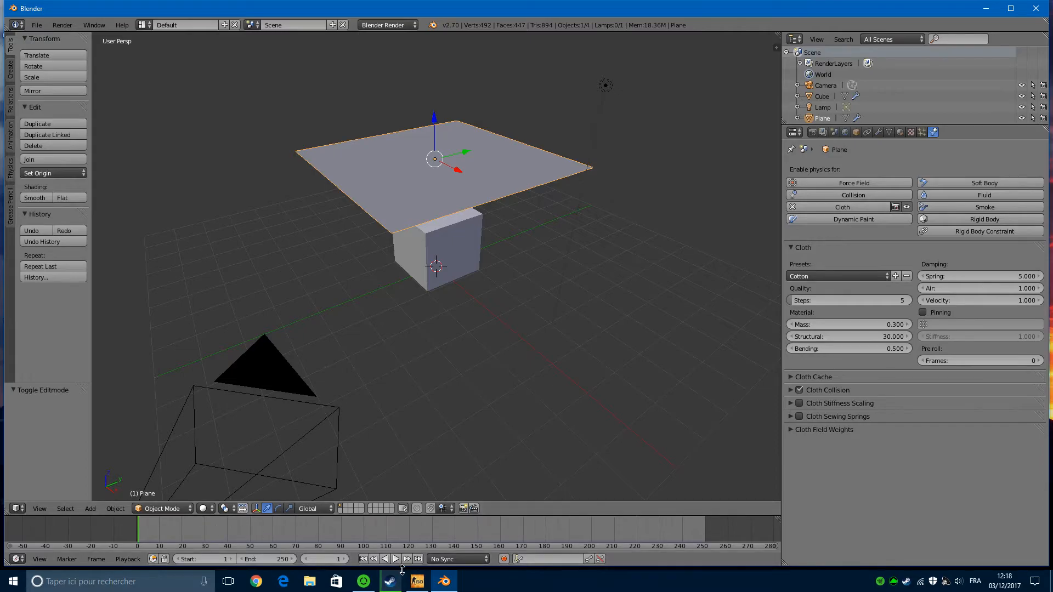
Step: Play the cloth simulation from frame 1, stop it at about frame 101 and examine how the plane drapes over the cube
middle_click_drag(380, 451, 364, 442)
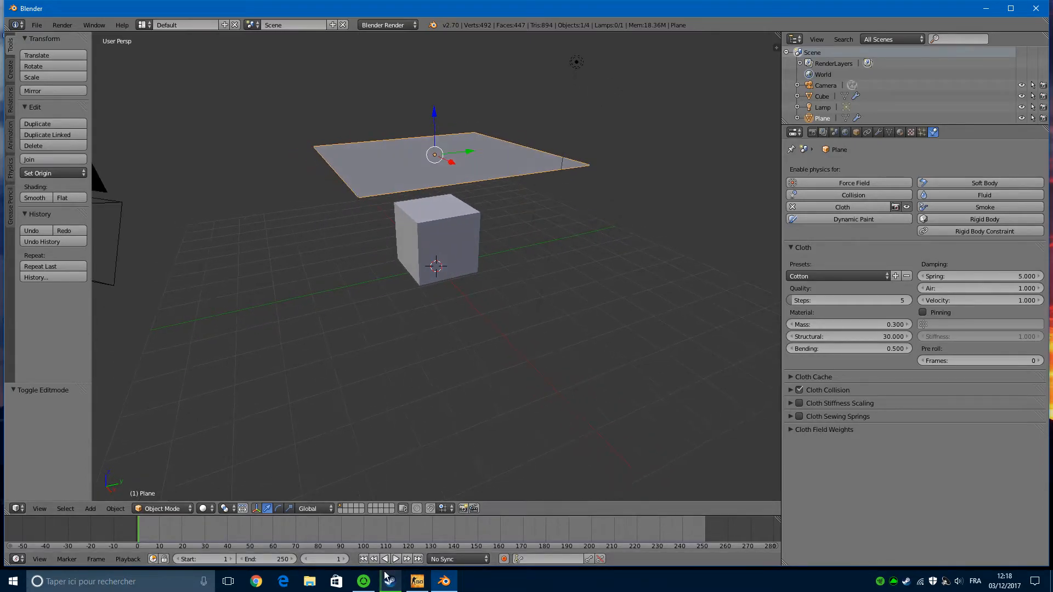
left_click(396, 558)
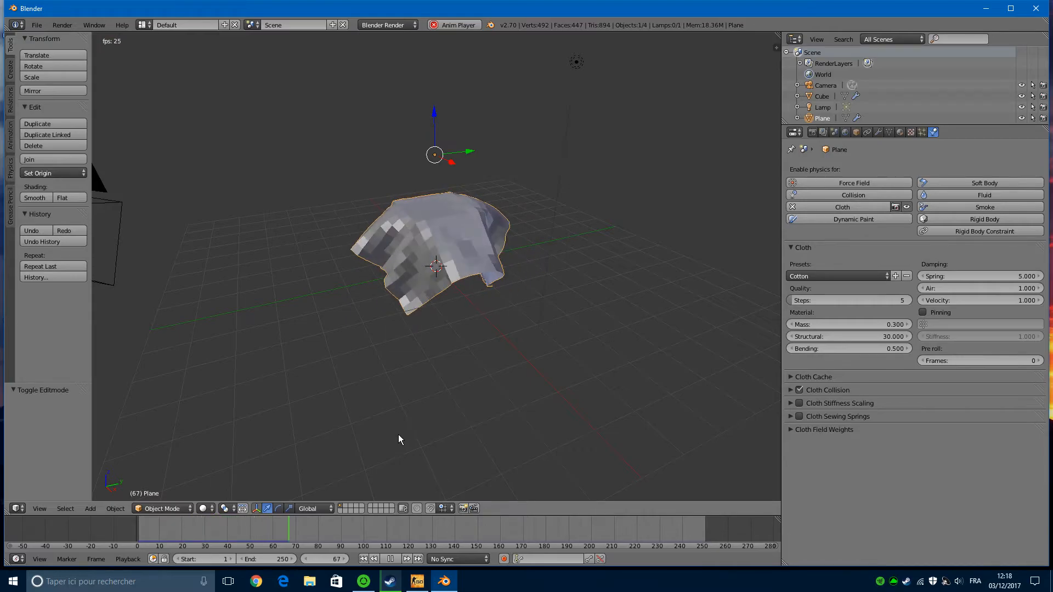
left_click(389, 559)
middle_click_drag(390, 288, 449, 325)
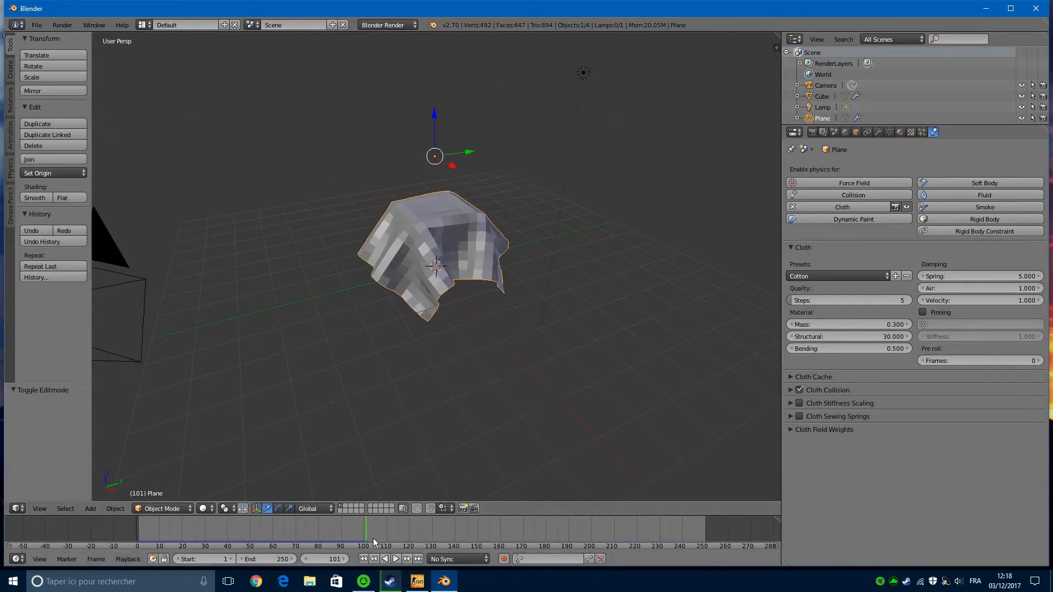
Step: Scrub the simulation back to frame 51 and examine the faceted cloth up close
left_click_drag(366, 525, 252, 535)
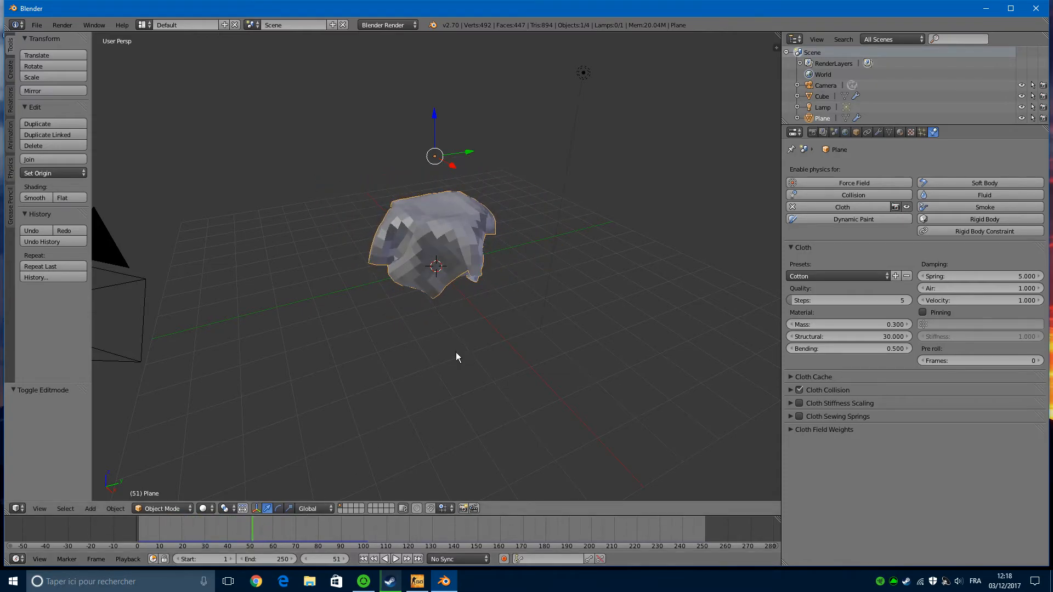
scroll(456, 357, "up", 3)
middle_click_drag(438, 322, 327, 452)
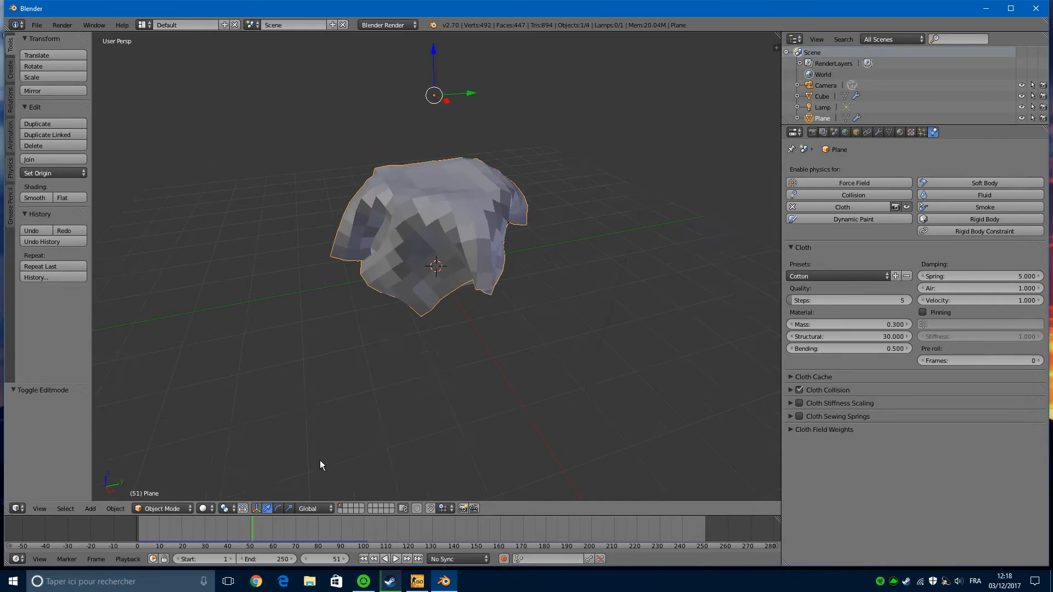
Step: Move the timeline back to frame 0 and apply Smooth shading to the plane
left_click_drag(252, 530, 135, 529)
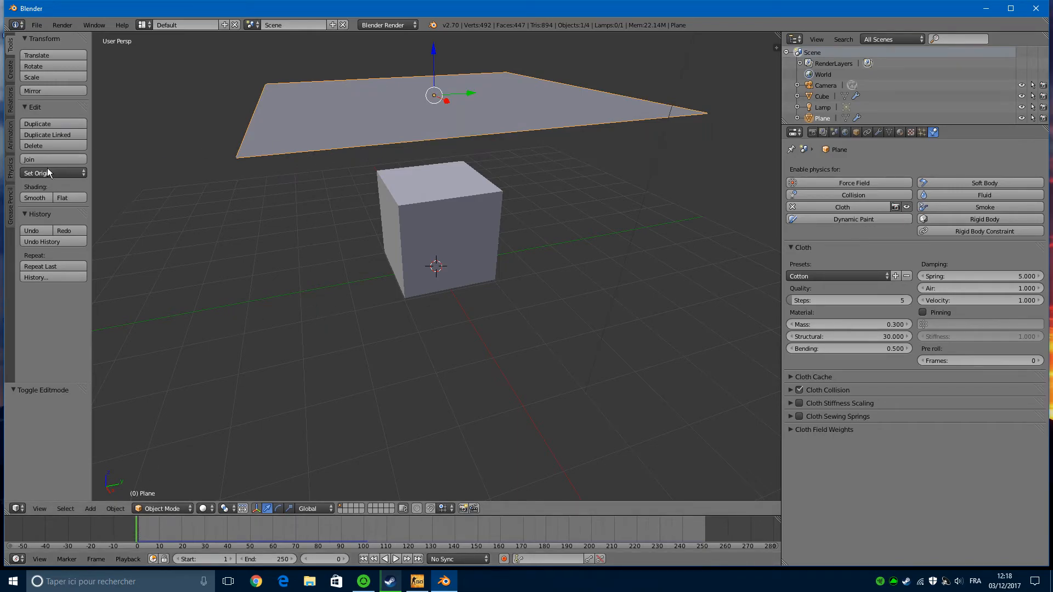
left_click(35, 198)
middle_click_drag(234, 291, 186, 146)
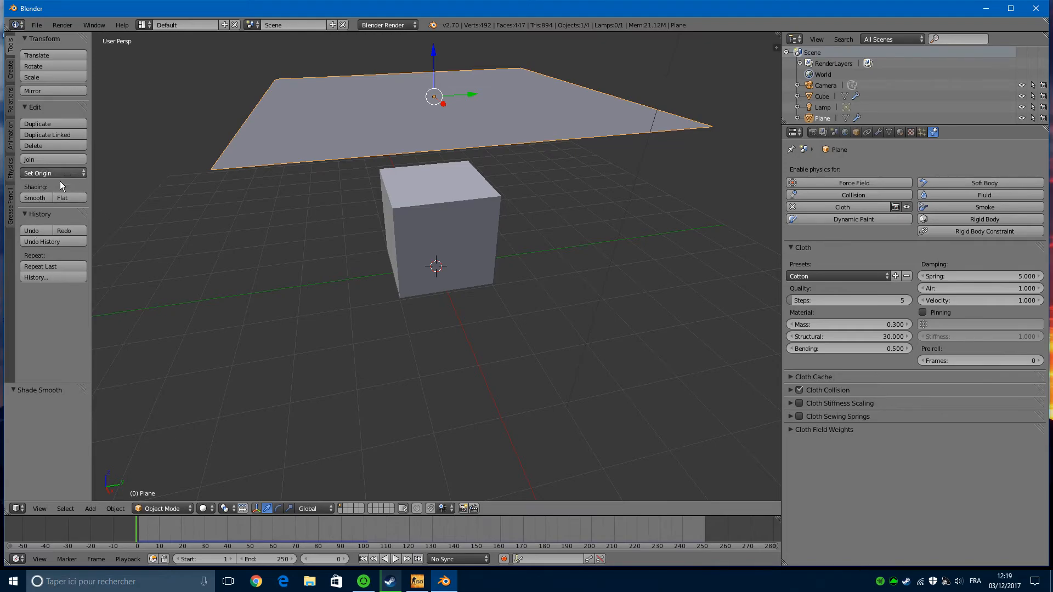
Step: Play the simulation with the smooth-shaded plane, stop it at about frame 158 and examine the drape from several sides
middle_click_drag(455, 348, 434, 370)
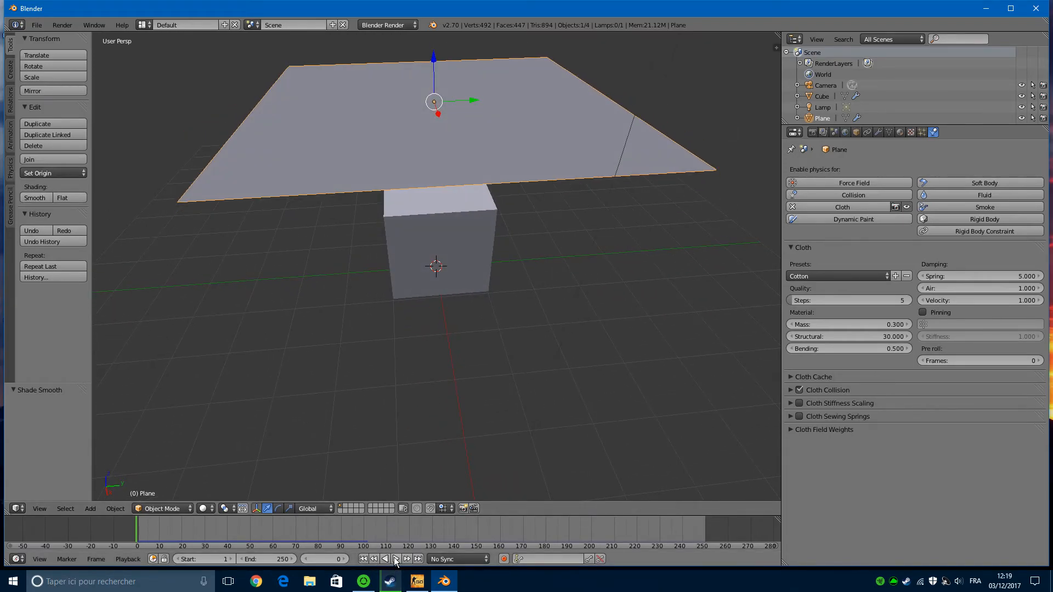
left_click(394, 559)
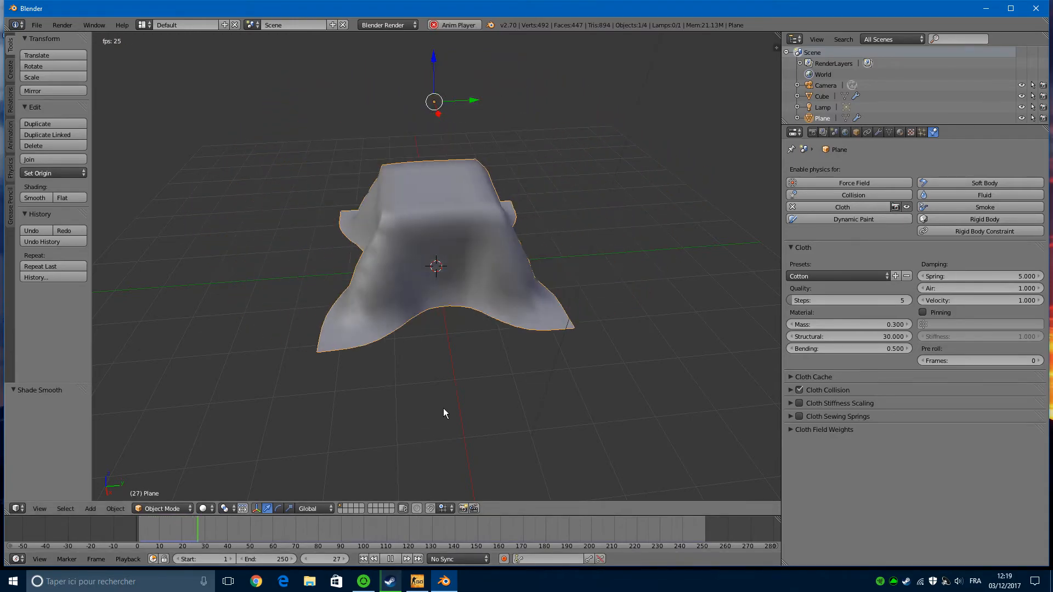
middle_click_drag(418, 424, 375, 404)
left_click(390, 559)
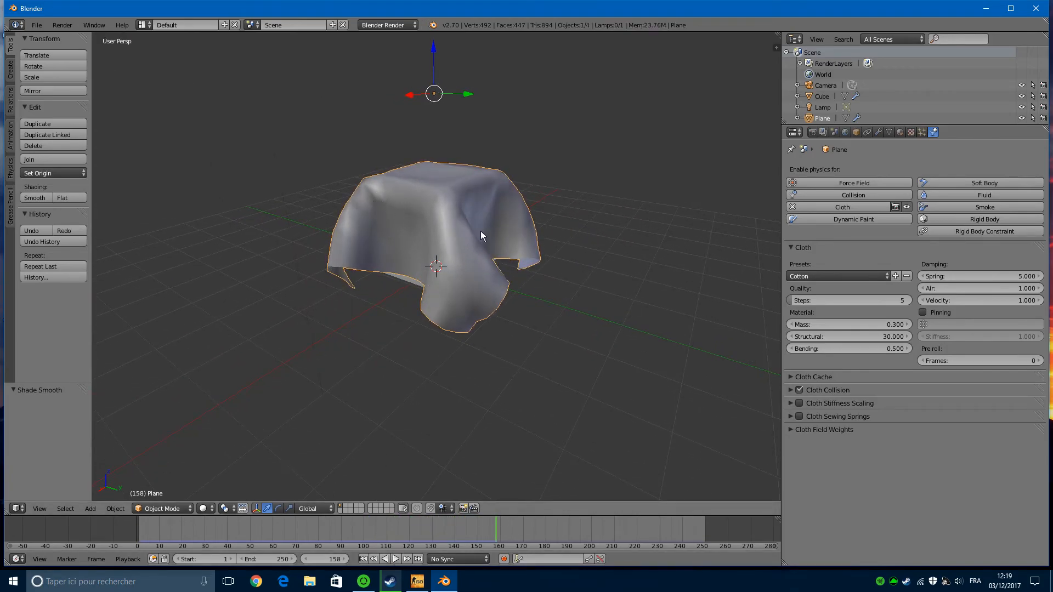
middle_click_drag(471, 265, 486, 380)
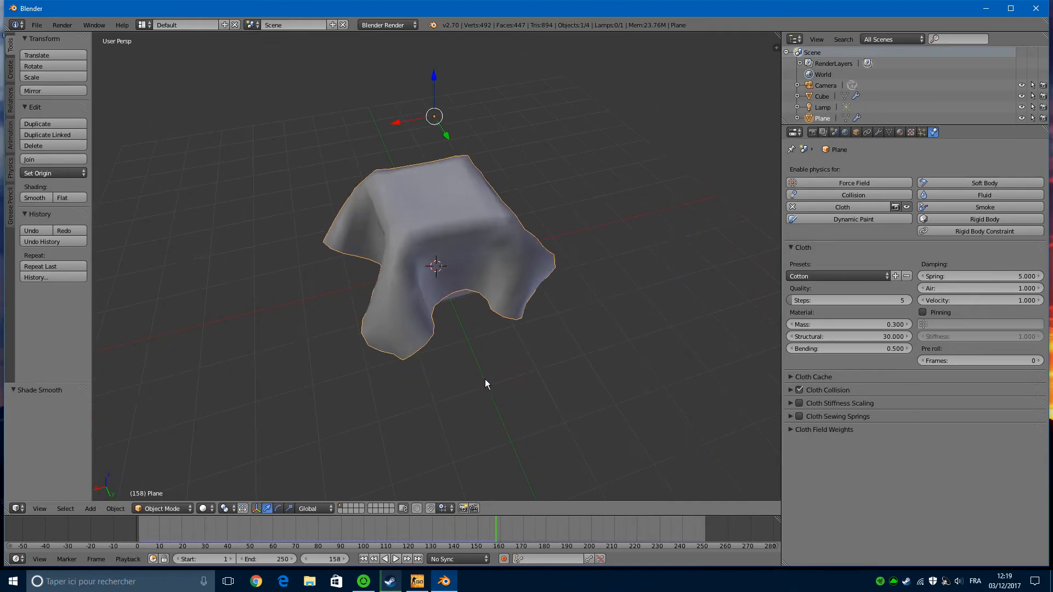
Step: Switch the draped plane to Edit Mode and examine its grid of loop cuts from several angles
left_click(162, 508)
left_click(156, 484)
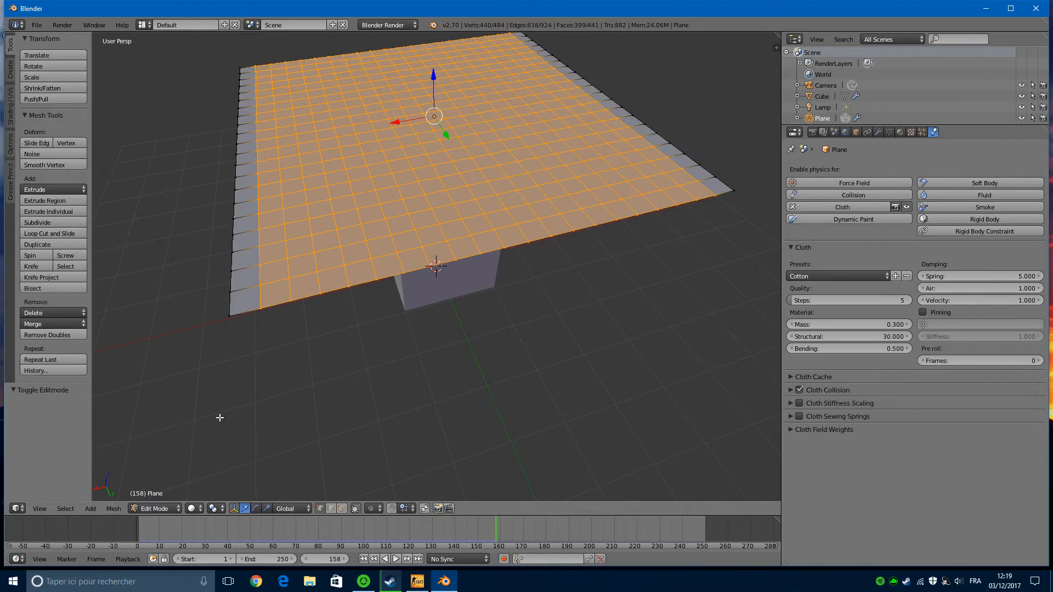
middle_click_drag(349, 340, 323, 309)
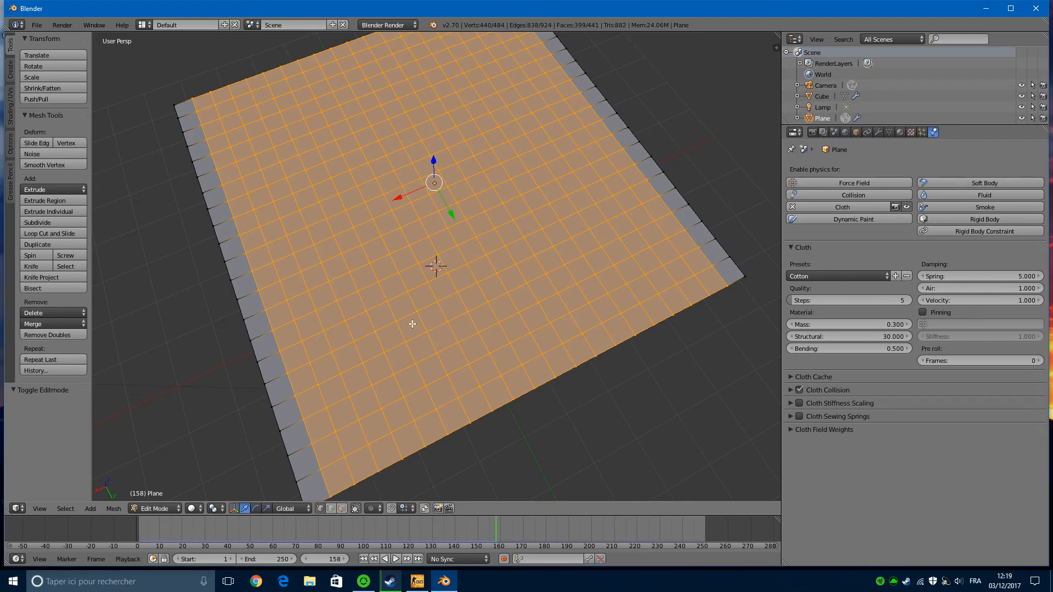
middle_click_drag(413, 324, 463, 304)
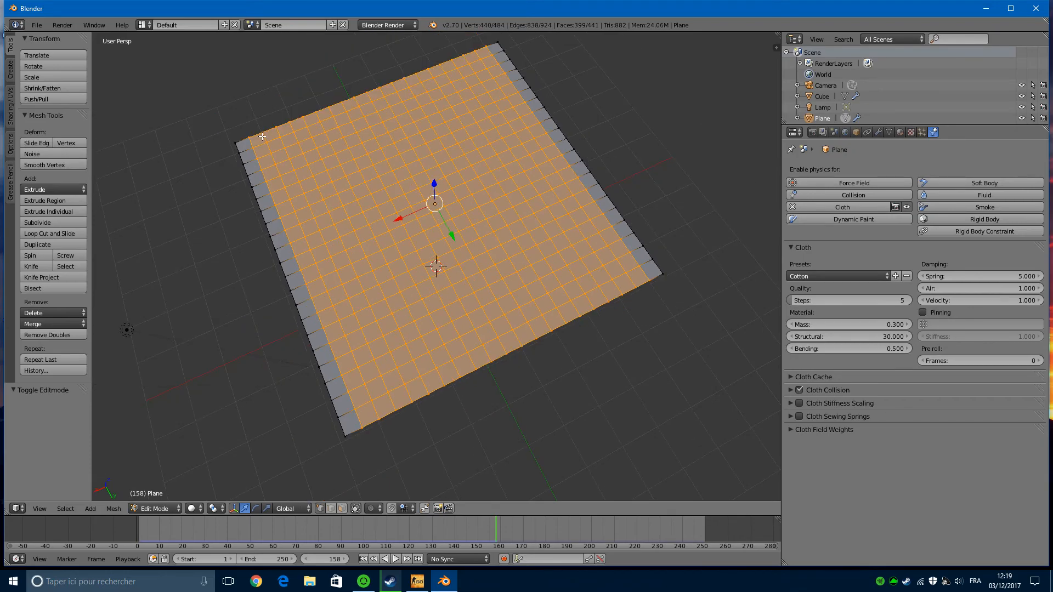
middle_click_drag(546, 369, 515, 329)
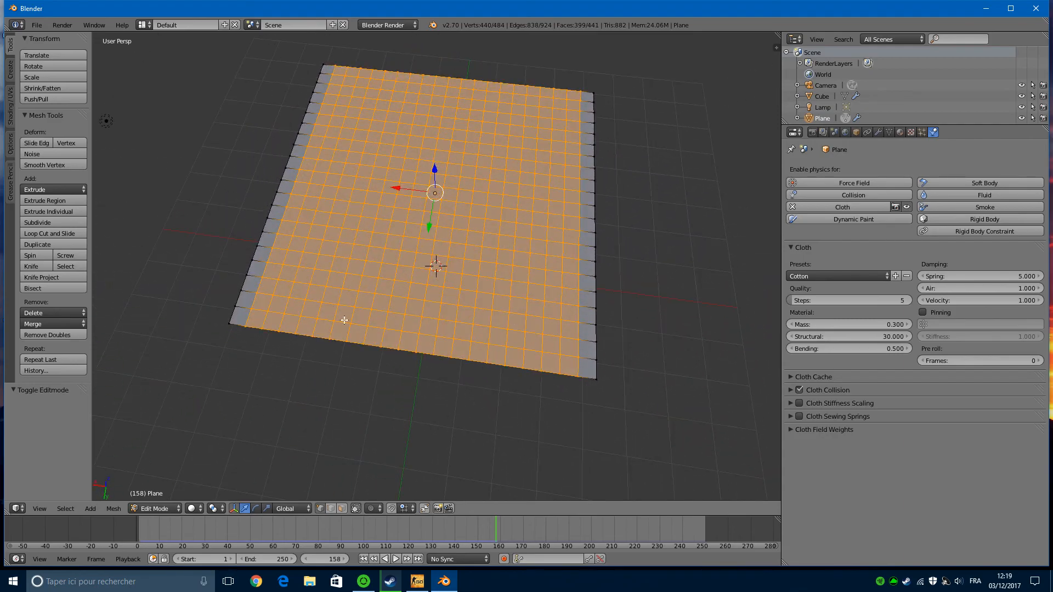
middle_click_drag(460, 363, 470, 320)
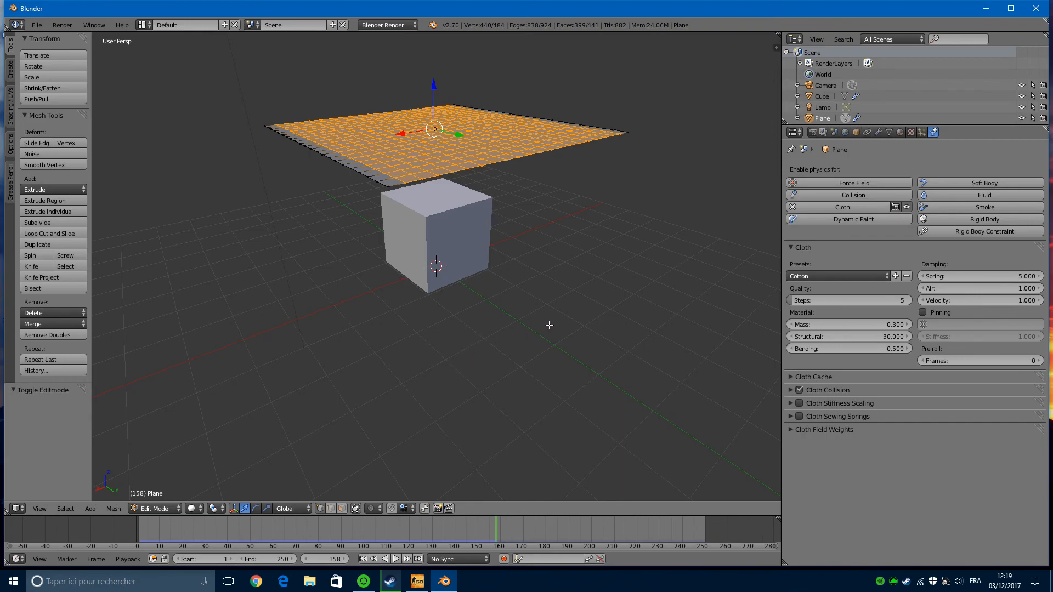
middle_click_drag(581, 334, 436, 234)
middle_click_drag(559, 280, 428, 395)
Step: Run the animation briefly while in Edit Mode and rewind the timeline to frame 1
left_click(392, 559)
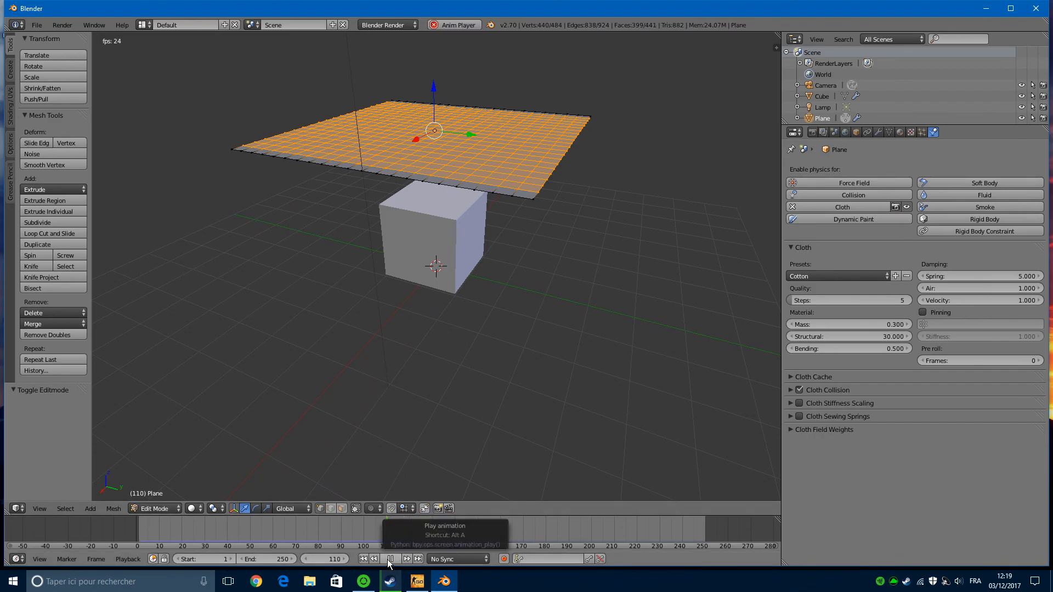
left_click(390, 559)
left_click(363, 558)
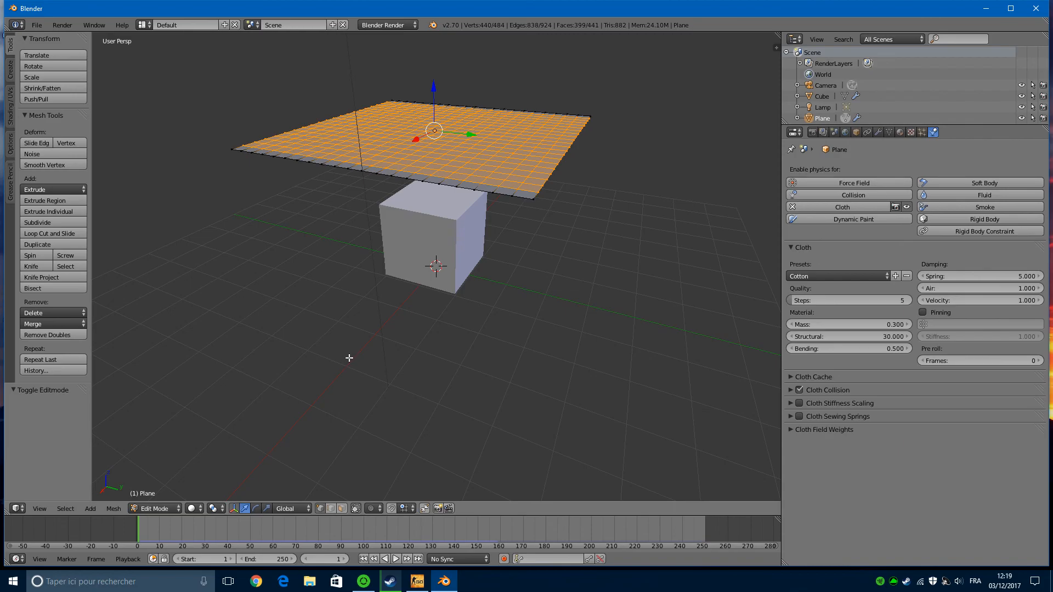